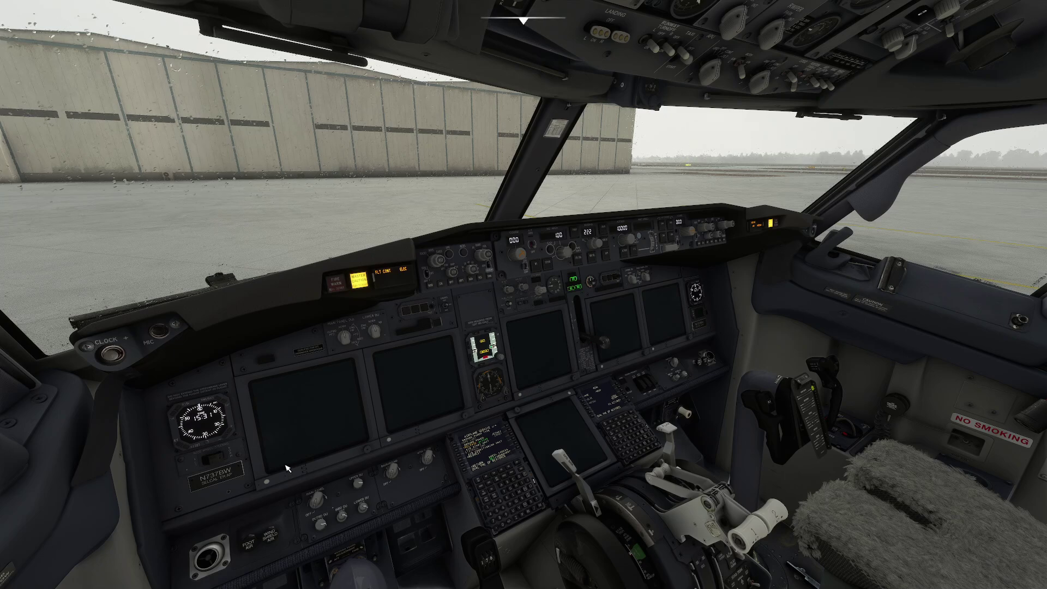
Step: Open the FMC's position initialization page on the captain's CDU
{"action": "left_click_drag", "start_coordinate": [587, 358], "coordinate": [525, 355]}
{"action": "scroll", "coordinate": [532, 321], "scroll_direction": "up", "scroll_amount": 2}
{"action": "scroll", "coordinate": [532, 321], "scroll_direction": "up", "scroll_amount": 5}
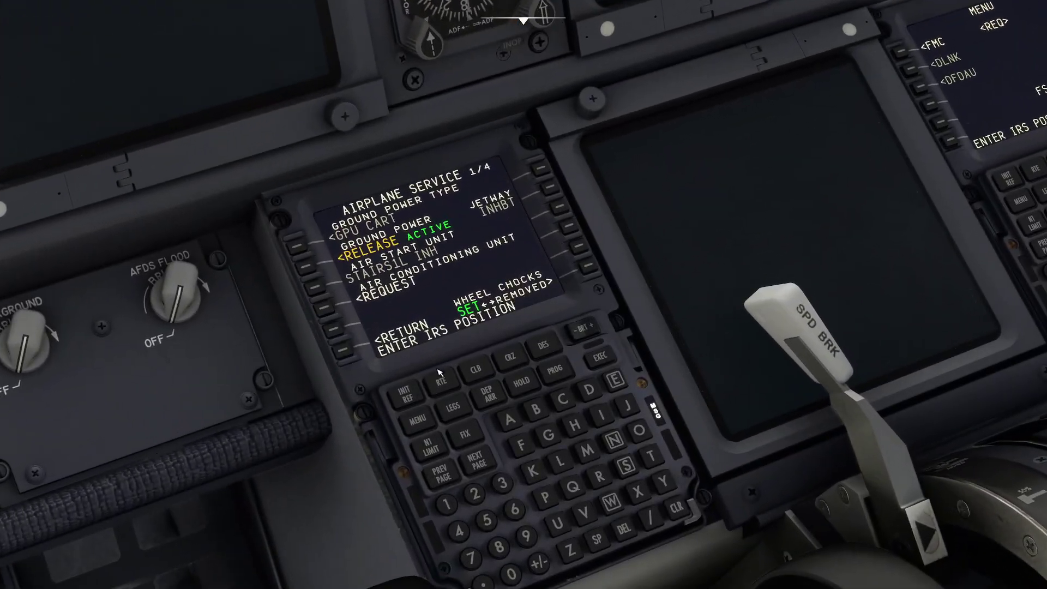
{"action": "left_click", "coordinate": [424, 421]}
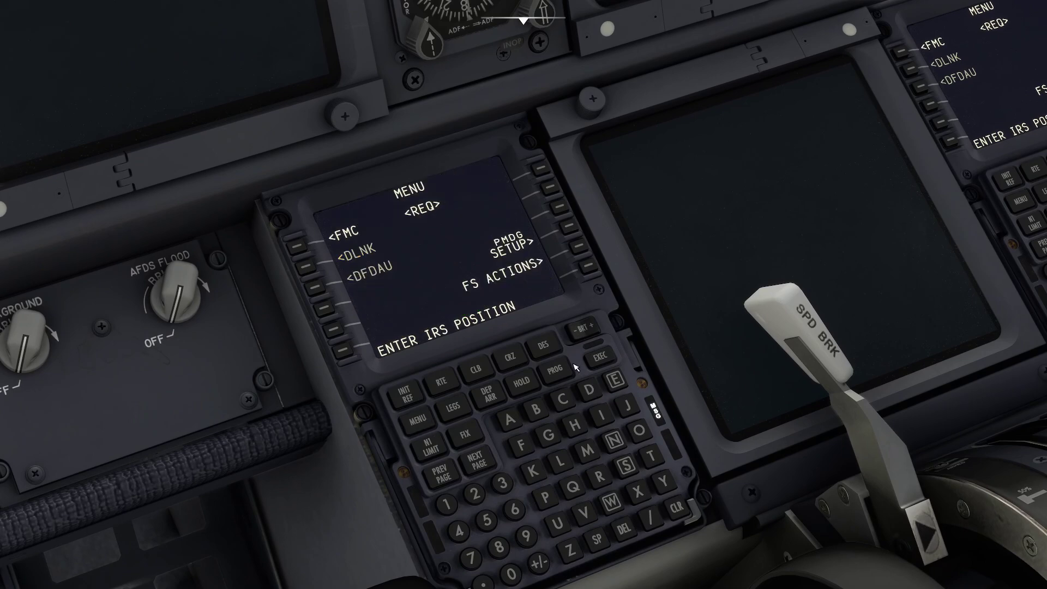
{"action": "left_click", "coordinate": [298, 250]}
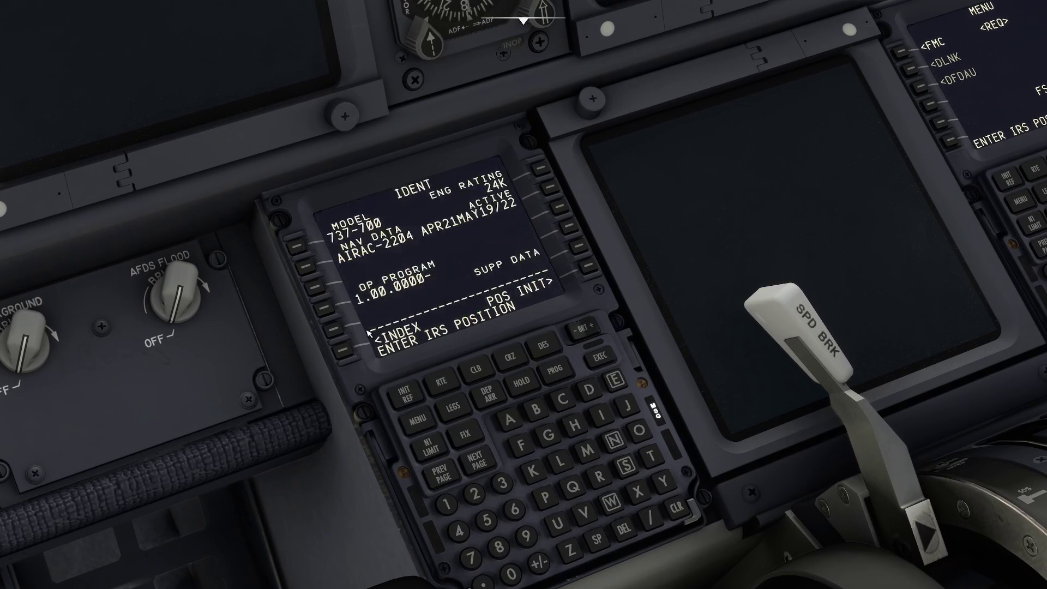
{"action": "left_click", "coordinate": [589, 267]}
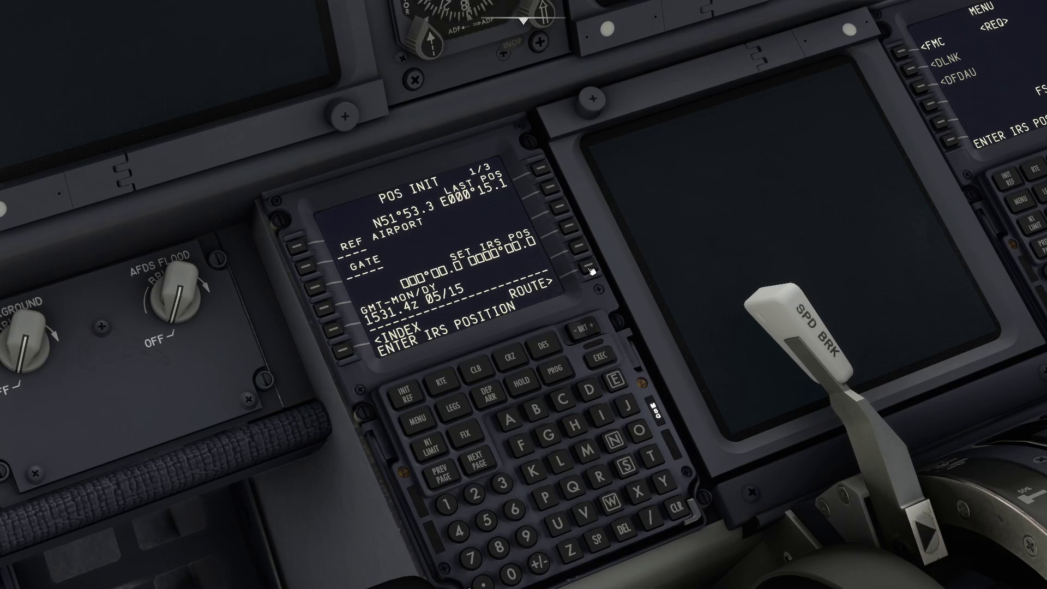
Step: Copy the left GPS position from the position reference page into the IRS position entry
{"action": "left_click", "coordinate": [479, 461]}
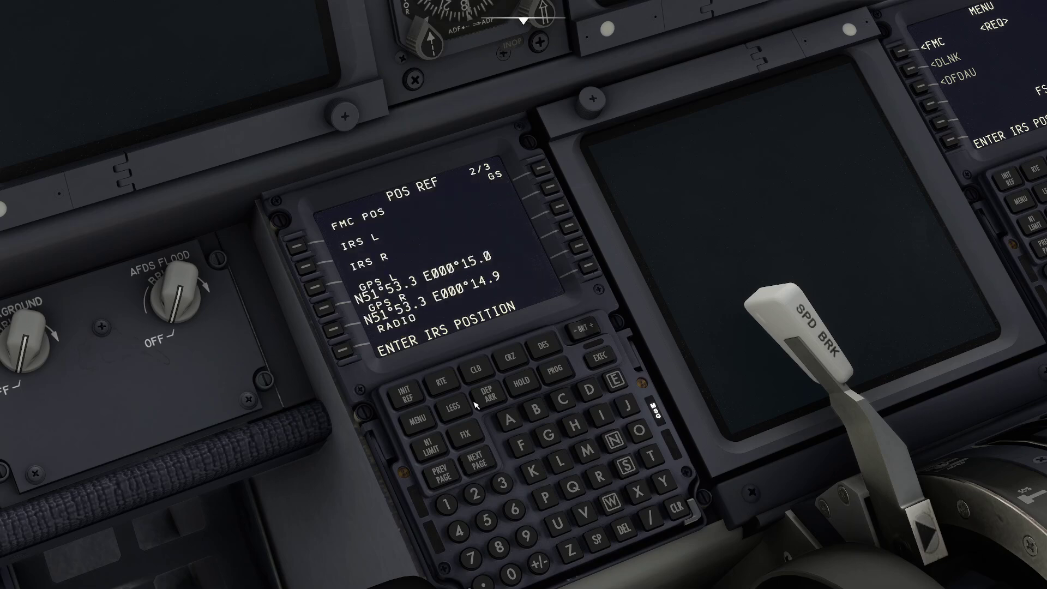
{"action": "left_click", "coordinate": [332, 310]}
{"action": "left_click", "coordinate": [442, 474]}
{"action": "left_click", "coordinate": [573, 222]}
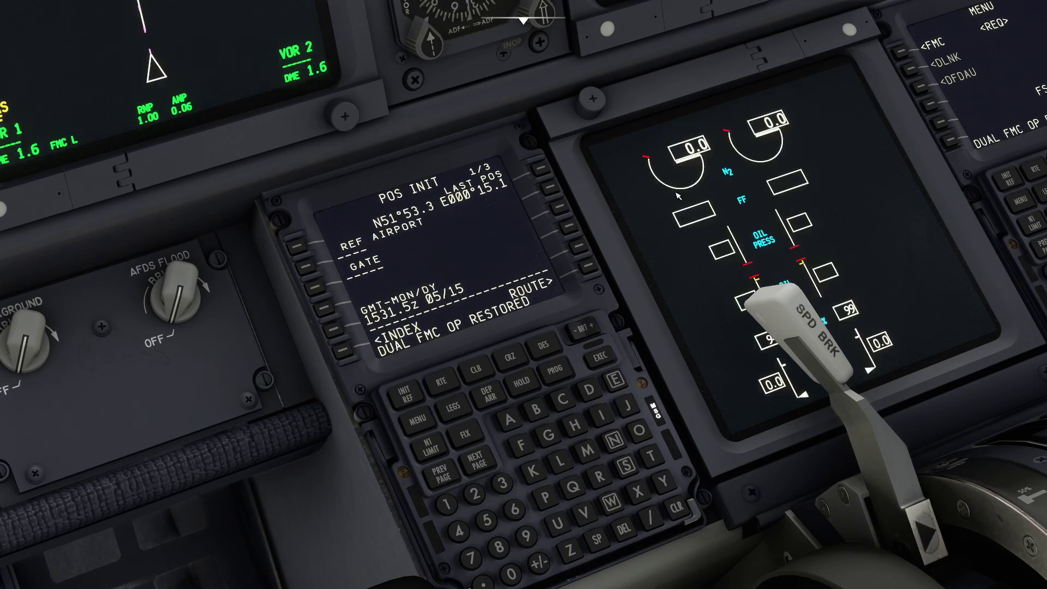
Step: Enter EGSS as the reference airport on the POS INIT page and clear the scratchpad message
{"action": "left_click", "coordinate": [614, 380]}
{"action": "left_click", "coordinate": [548, 435]}
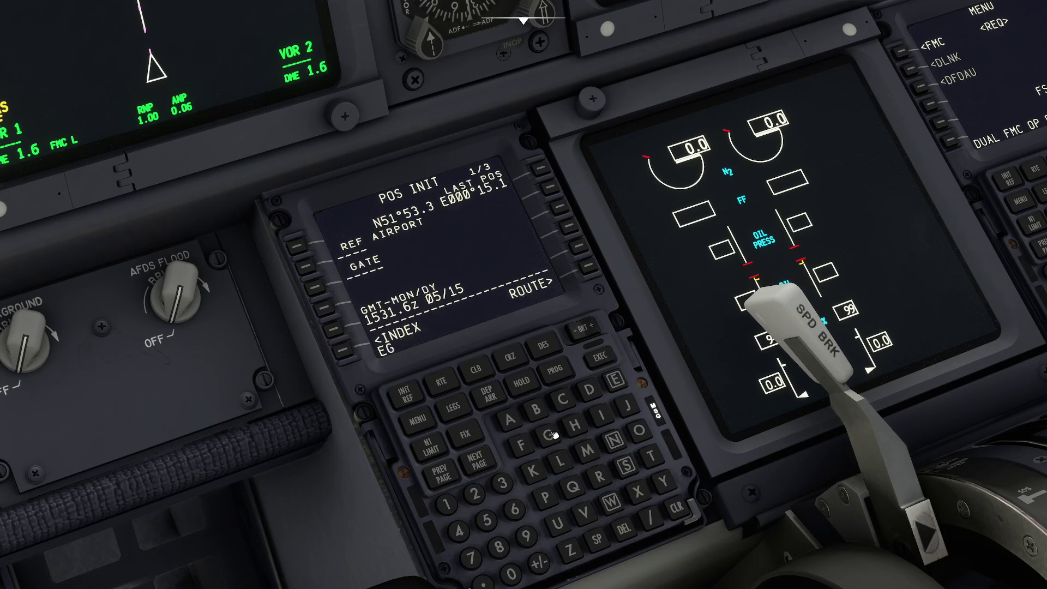
{"action": "left_click", "coordinate": [627, 472]}
{"action": "left_click", "coordinate": [627, 472]}
{"action": "left_click", "coordinate": [308, 266]}
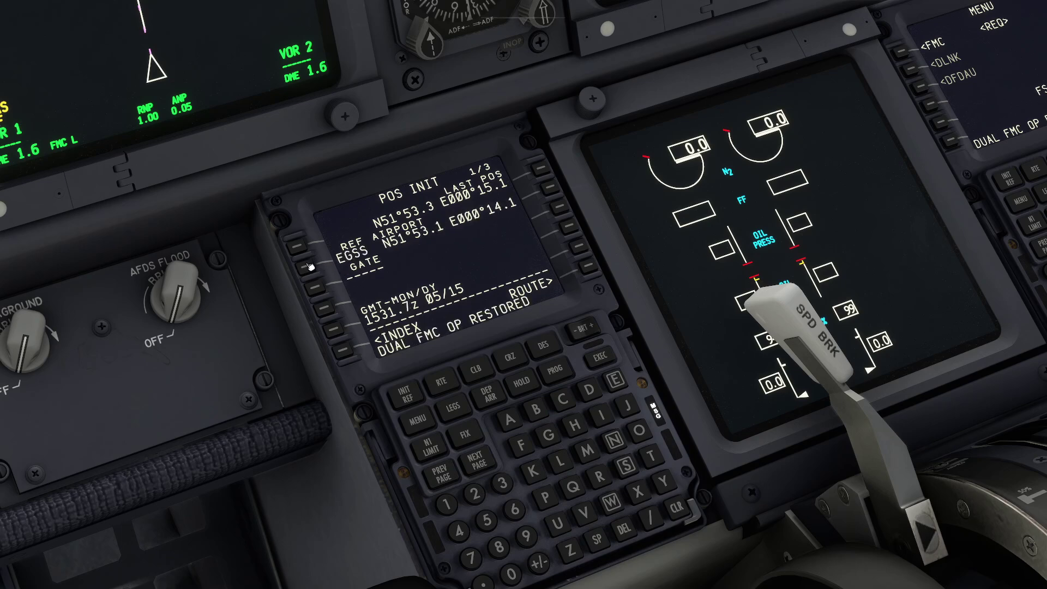
{"action": "left_click", "coordinate": [679, 509]}
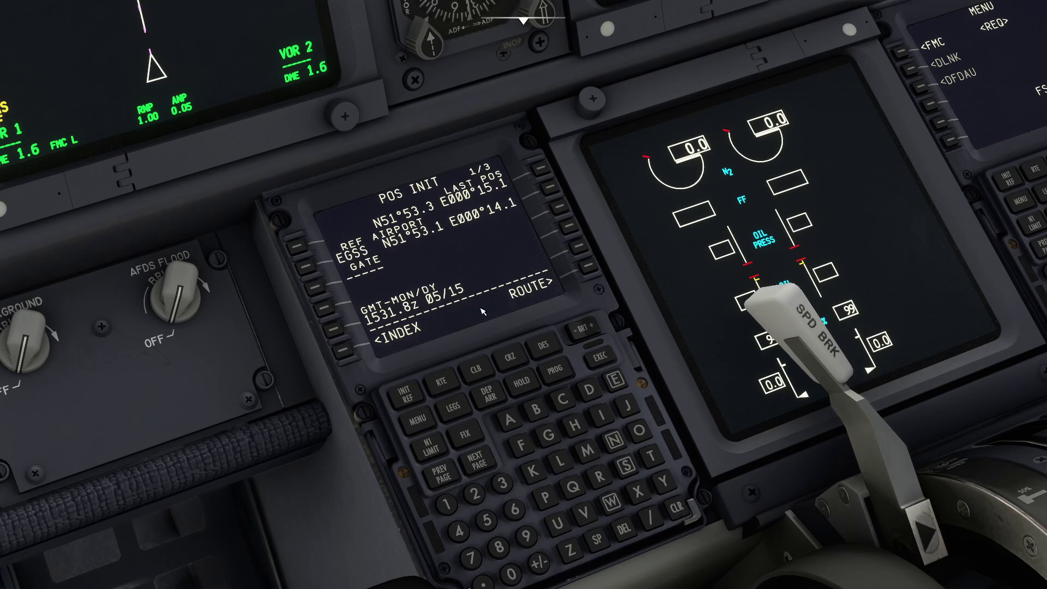
Step: On the route page, enter EGSS as the origin and EGPH as the destination
{"action": "left_click", "coordinate": [590, 268]}
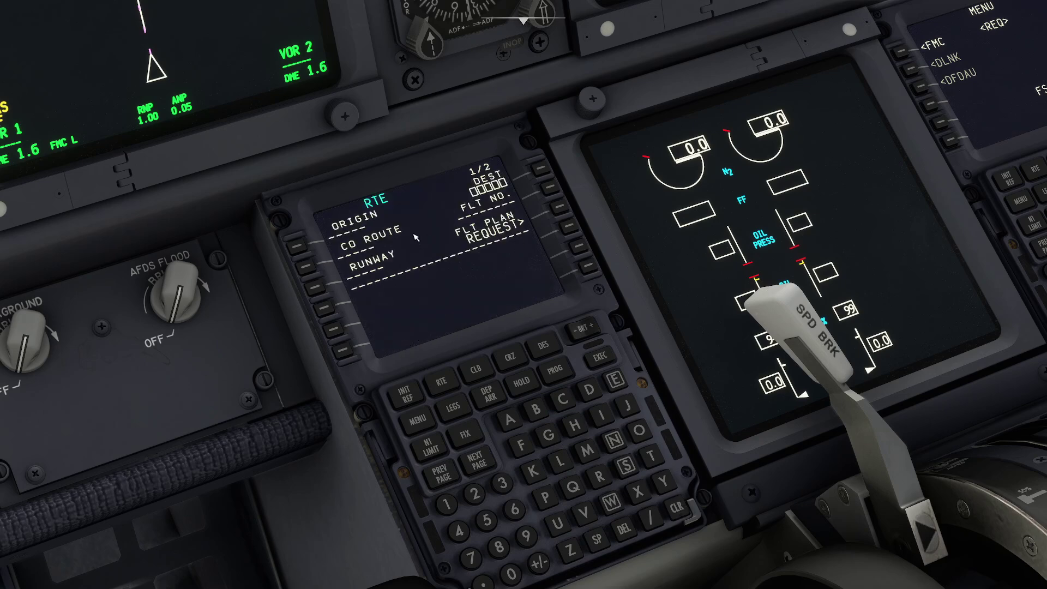
{"action": "left_click", "coordinate": [614, 381]}
{"action": "left_click", "coordinate": [548, 435]}
{"action": "double_click", "coordinate": [627, 465]}
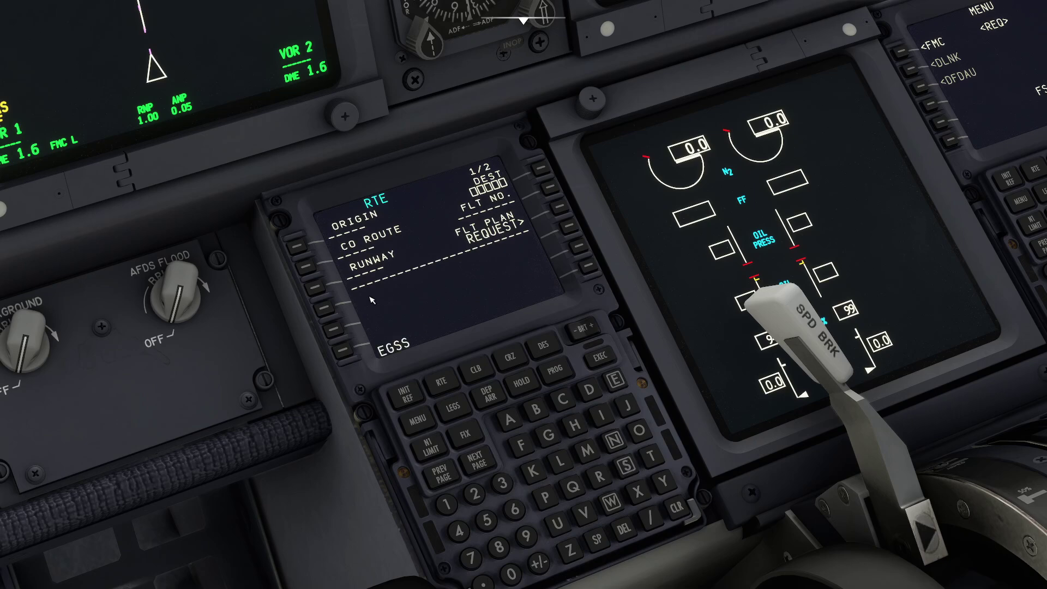
{"action": "left_click", "coordinate": [297, 249]}
{"action": "left_click", "coordinate": [548, 435]}
{"action": "left_click", "coordinate": [545, 497]}
{"action": "left_click", "coordinate": [576, 423]}
{"action": "left_click", "coordinate": [542, 169]}
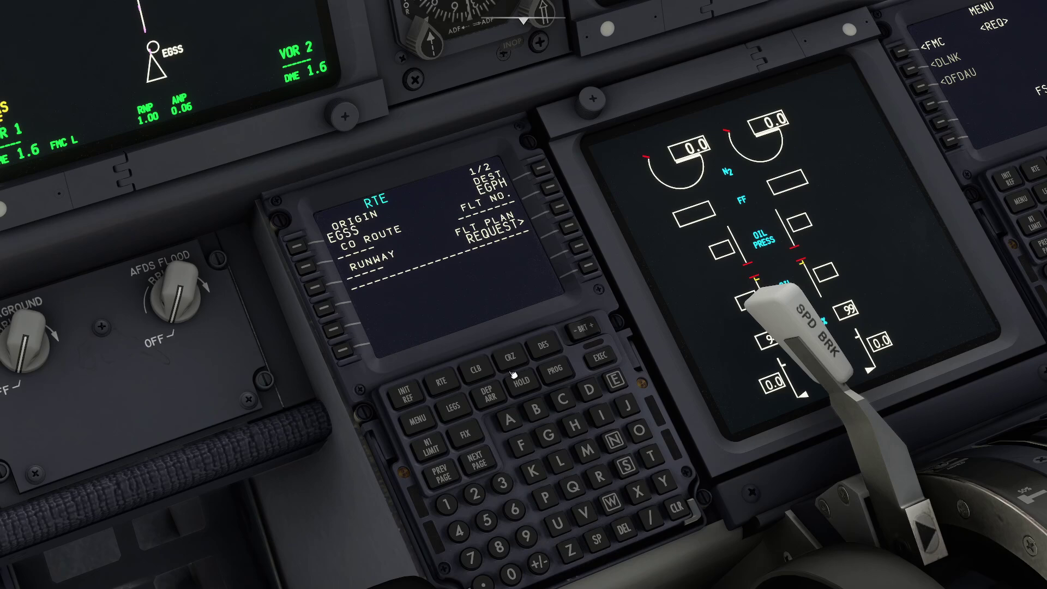
Step: Select runway 22 and the BKY5R SID for the EGSS departure, then activate and execute the route
{"action": "left_click", "coordinate": [489, 397]}
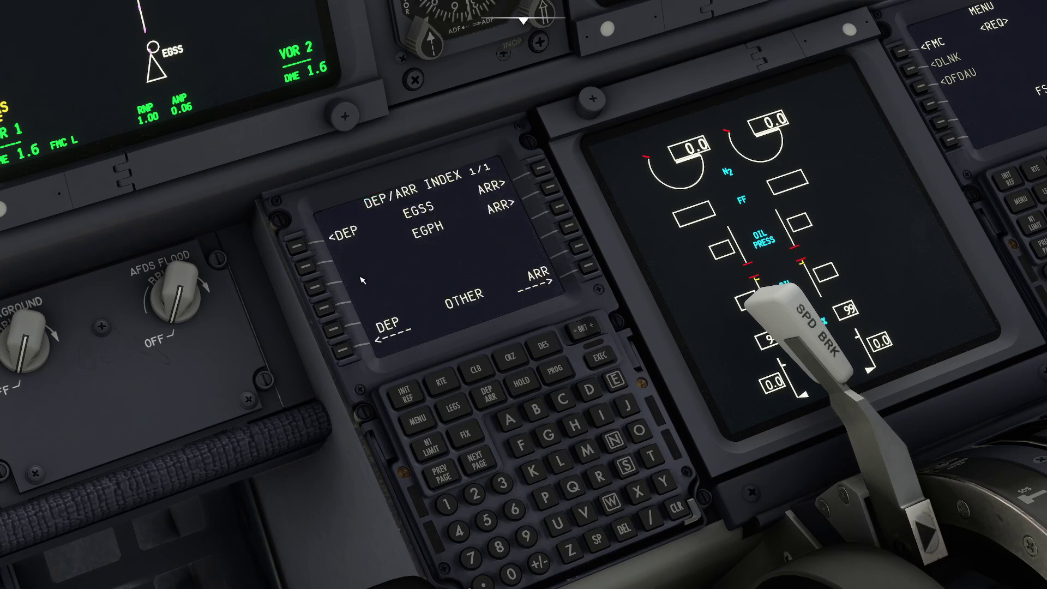
{"action": "left_click", "coordinate": [298, 248]}
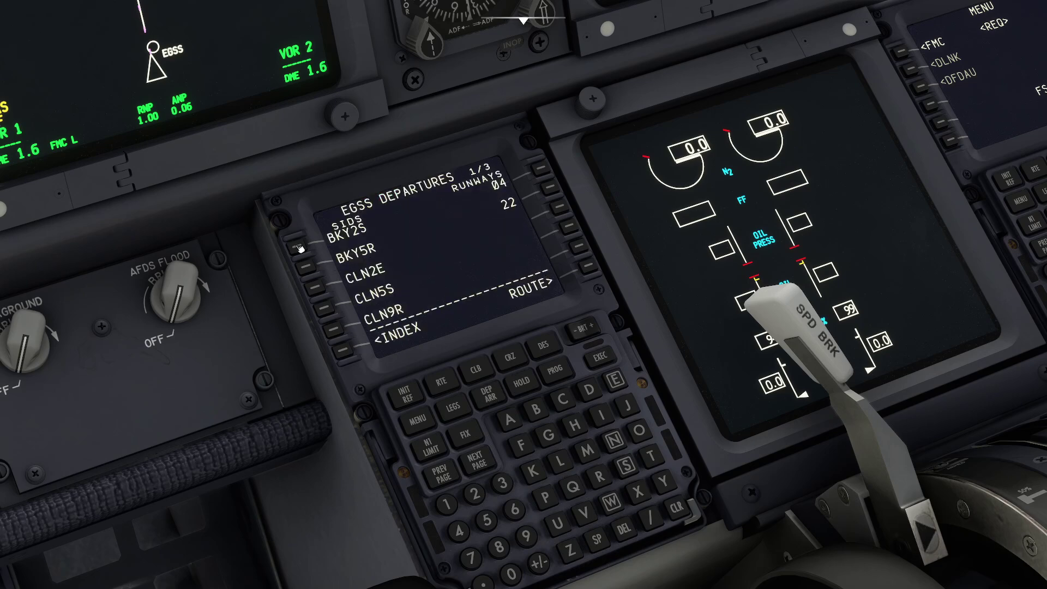
{"action": "left_click", "coordinate": [555, 190]}
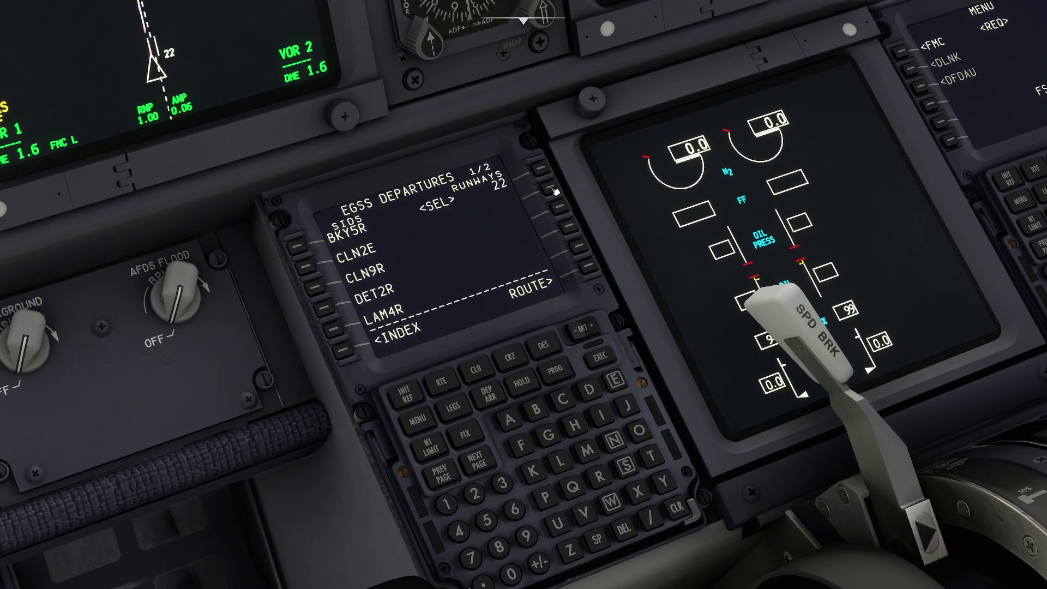
{"action": "left_click", "coordinate": [299, 248]}
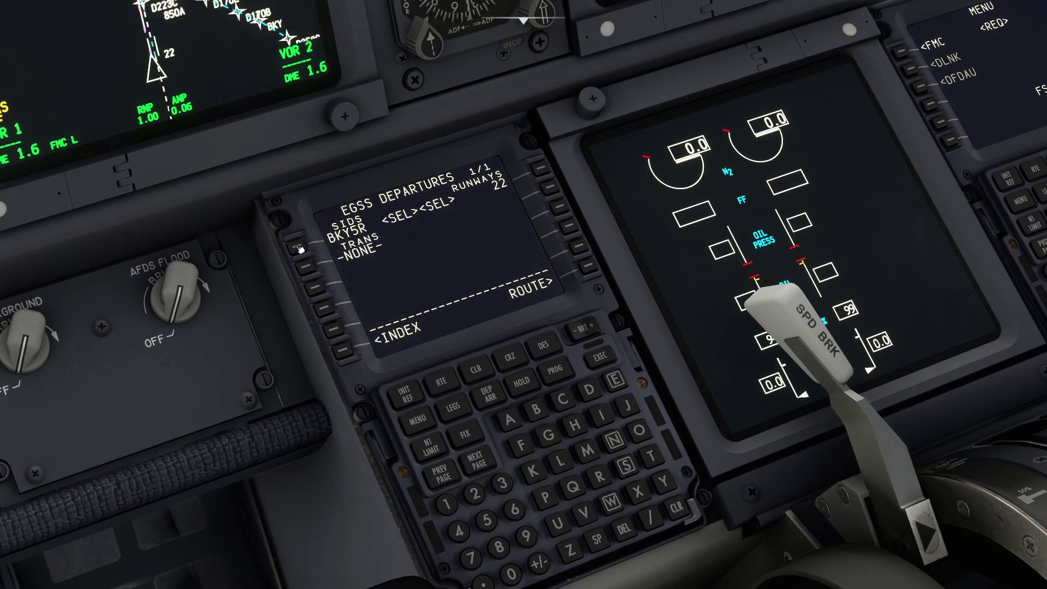
{"action": "left_click", "coordinate": [585, 277]}
{"action": "left_click", "coordinate": [584, 276]}
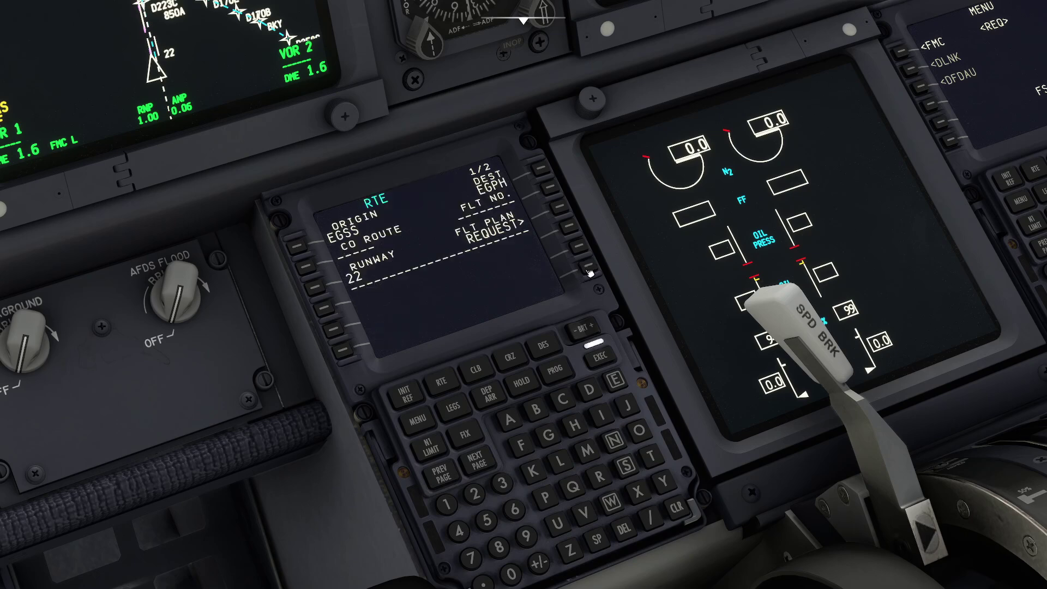
{"action": "left_click", "coordinate": [601, 355]}
Step: Select the ILS 06 approach and AGPE1E STAR for the EGPH arrival and execute the change
{"action": "left_click", "coordinate": [488, 395]}
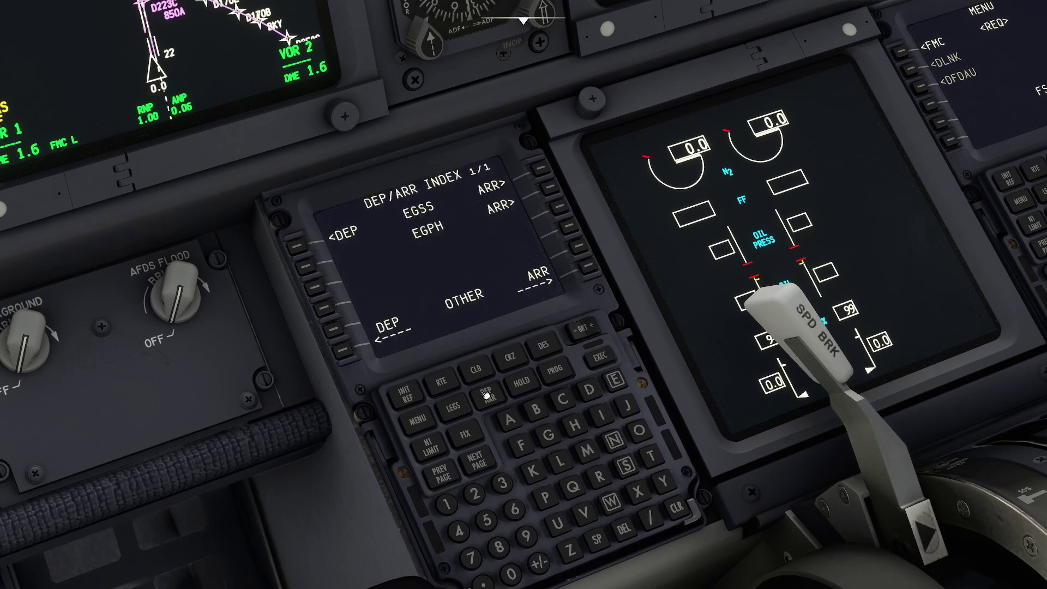
{"action": "left_click", "coordinate": [557, 190]}
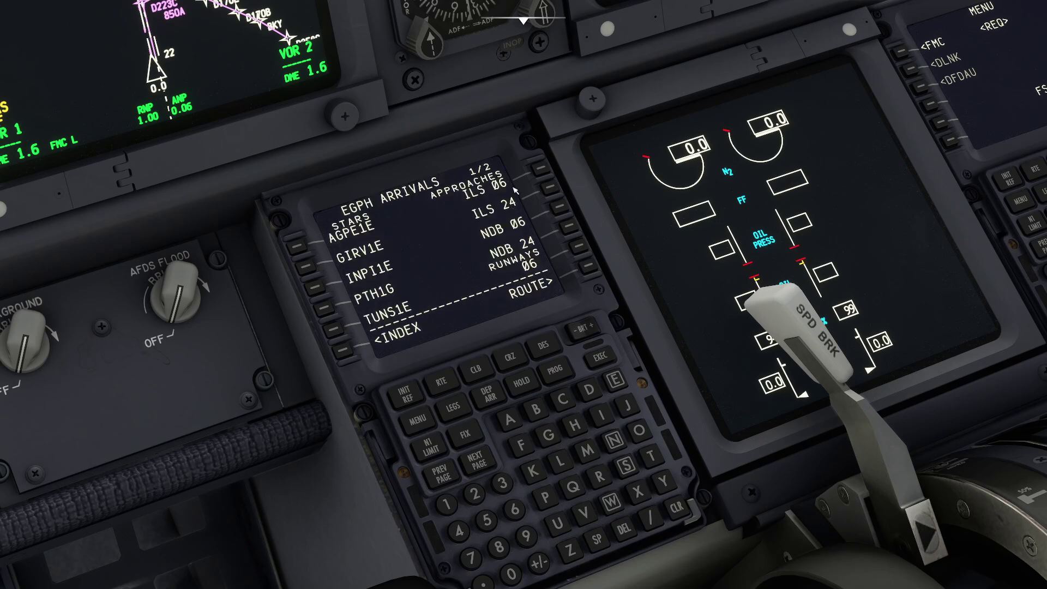
{"action": "left_click", "coordinate": [544, 170]}
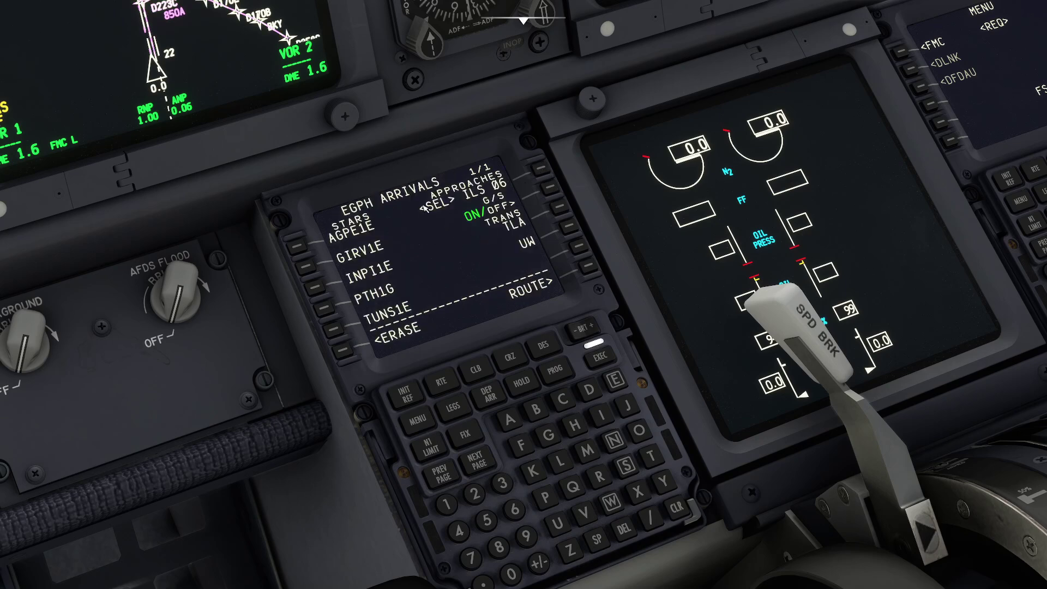
{"action": "left_click", "coordinate": [302, 249]}
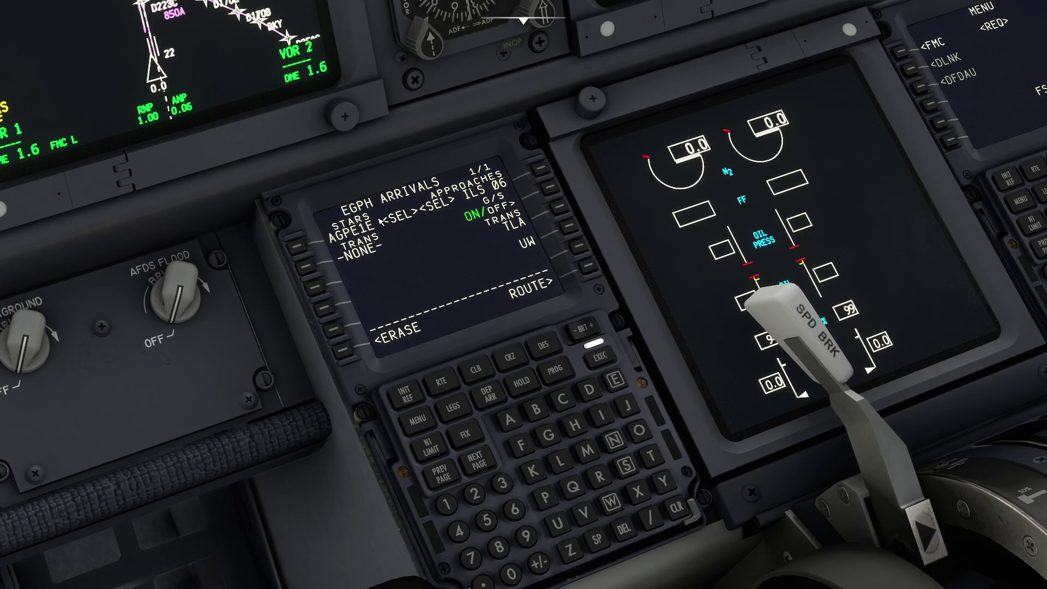
{"action": "left_click", "coordinate": [601, 360]}
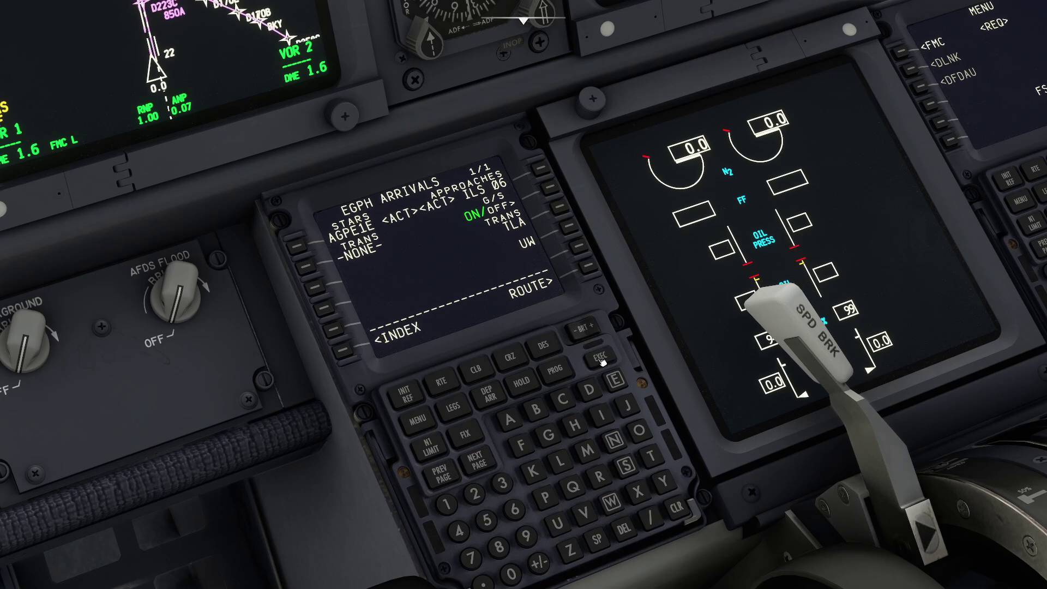
Step: Insert the TNT waypoint after D358C in the route legs, choosing the Trent VOR/DME on 115.70
{"action": "left_click", "coordinate": [453, 408]}
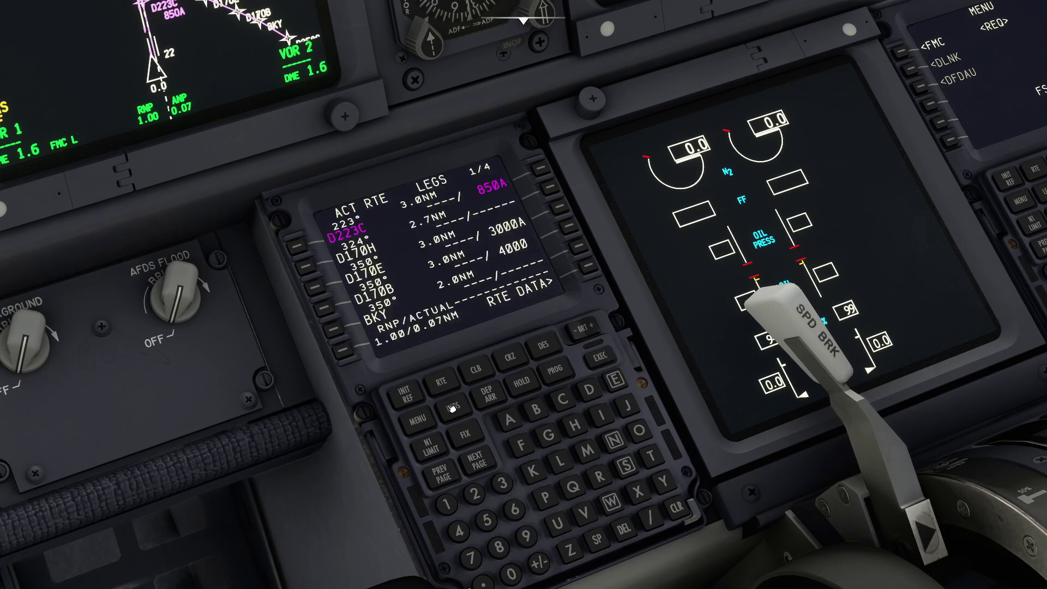
{"action": "left_click", "coordinate": [472, 452]}
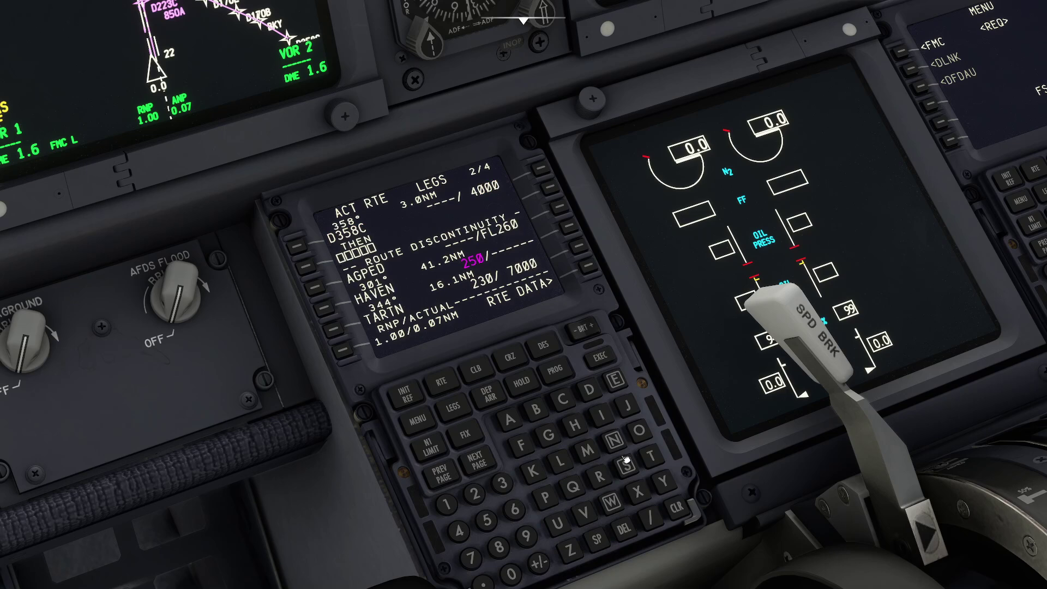
{"action": "left_click", "coordinate": [652, 458]}
{"action": "left_click", "coordinate": [623, 443]}
{"action": "left_click", "coordinate": [652, 459]}
{"action": "left_click", "coordinate": [307, 268]}
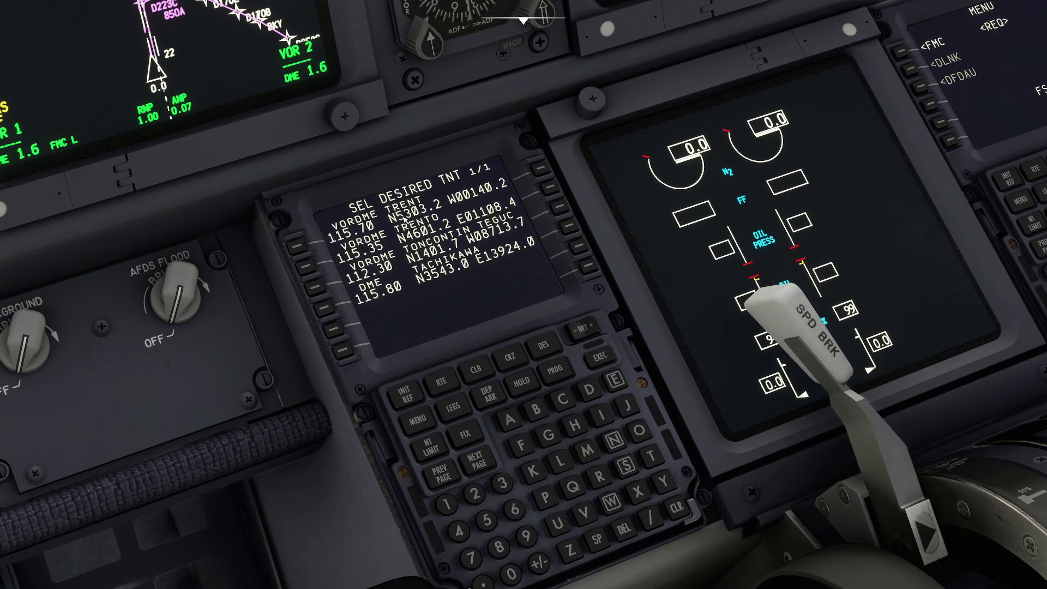
{"action": "left_click", "coordinate": [299, 250]}
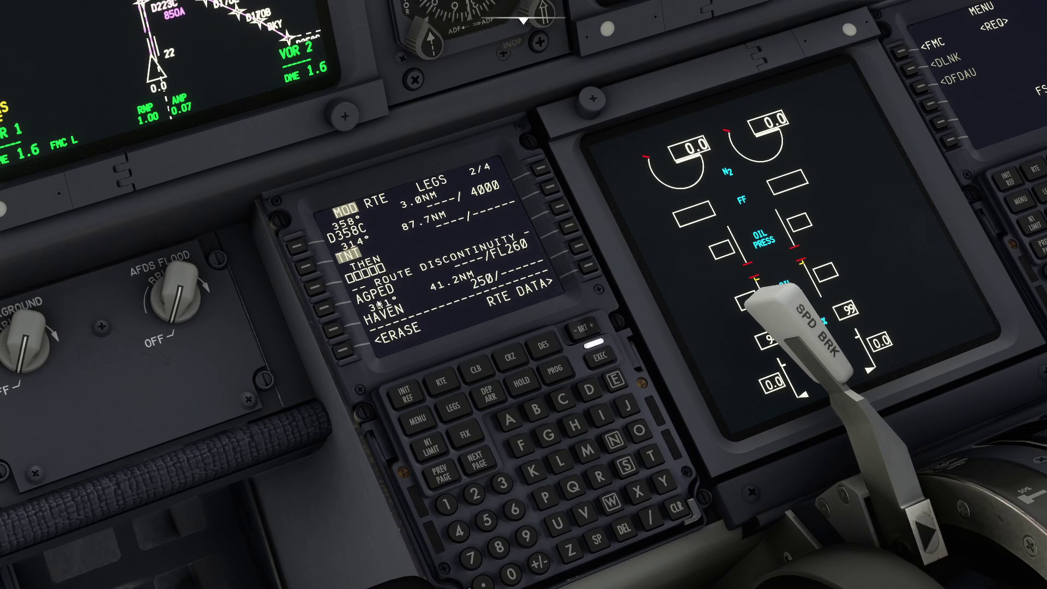
Step: Close the route discontinuity by connecting TNT directly to AGPED and execute the modification
{"action": "left_click", "coordinate": [329, 311]}
{"action": "left_click", "coordinate": [322, 293]}
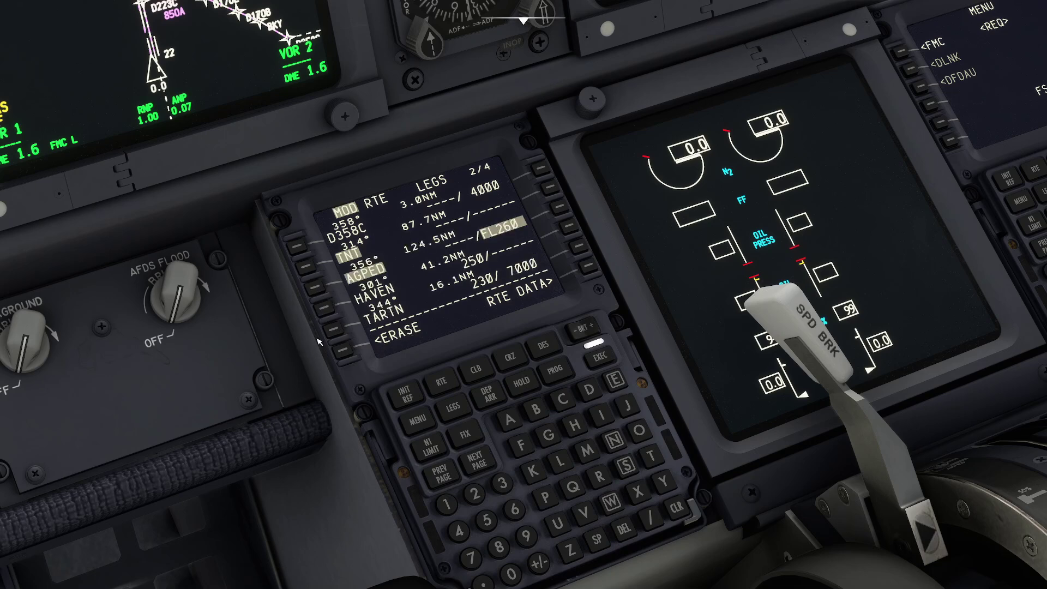
{"action": "left_click", "coordinate": [600, 357]}
Step: Switch the captain's navigation display to plan mode
{"action": "left_click_drag", "start_coordinate": [429, 277], "coordinate": [388, 191]}
{"action": "scroll", "coordinate": [421, 280], "scroll_direction": "down", "scroll_amount": 6}
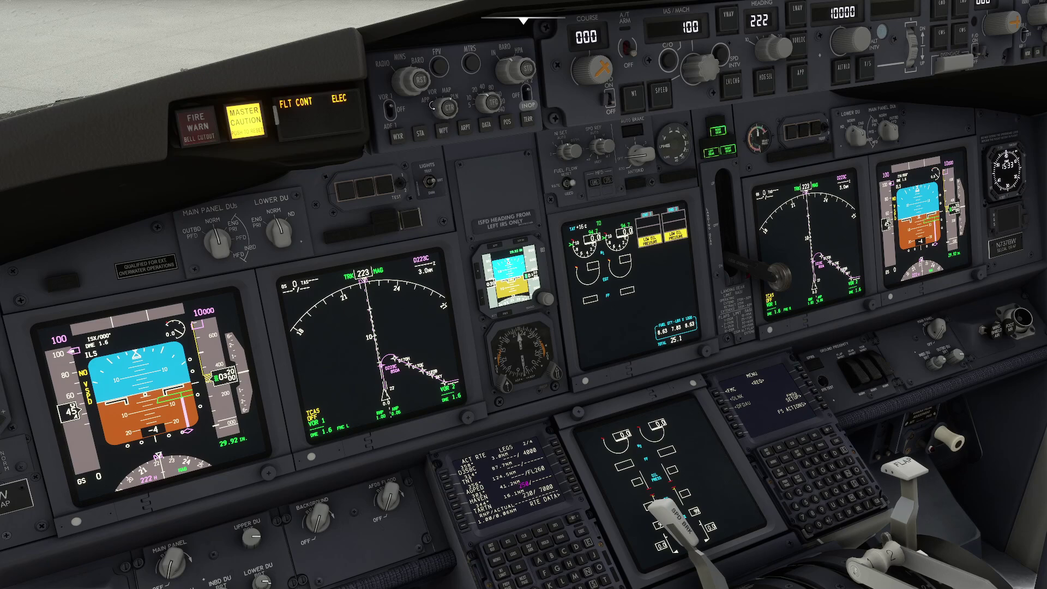
{"action": "left_click", "coordinate": [460, 103]}
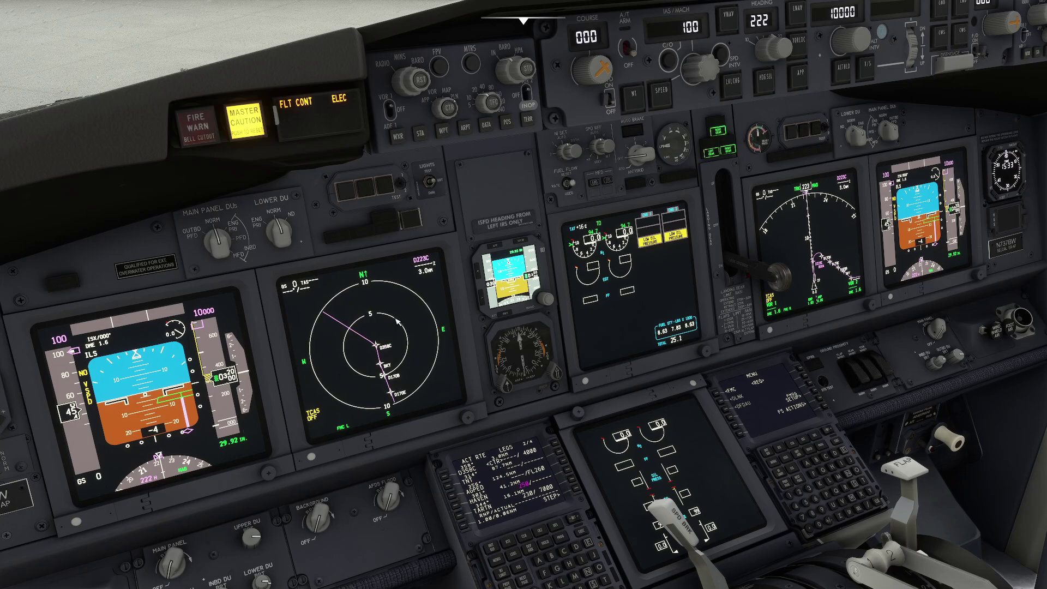
Step: Step through the route legs from D223C to TNT to check the track on the captain's navigation display
{"action": "scroll", "coordinate": [399, 322], "scroll_direction": "up", "scroll_amount": 5}
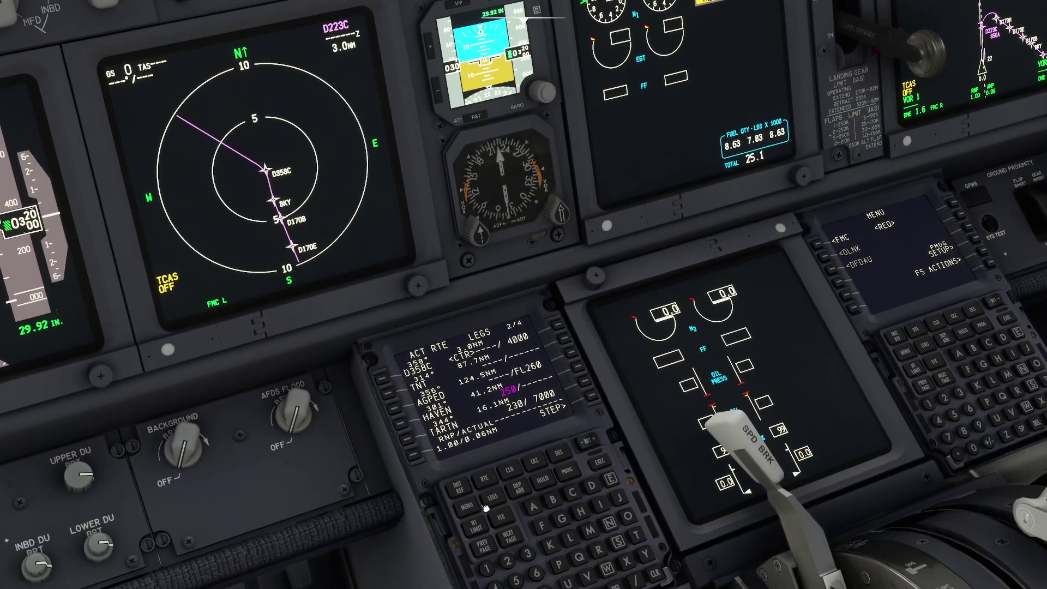
{"action": "left_click", "coordinate": [493, 500]}
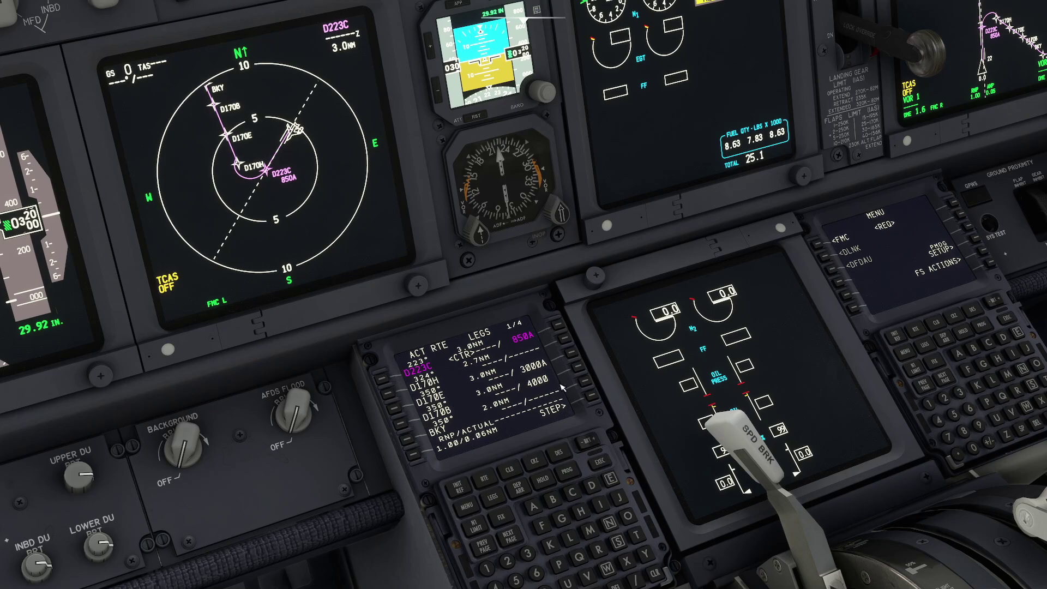
{"action": "left_click", "coordinate": [595, 399]}
{"action": "left_click", "coordinate": [595, 399]}
{"action": "left_click", "coordinate": [594, 399]}
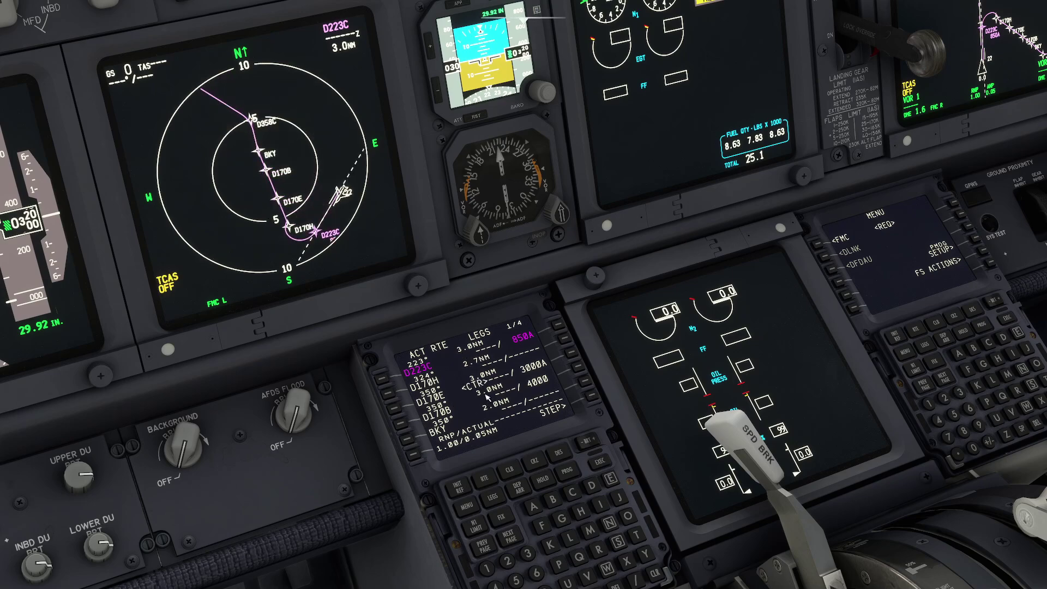
{"action": "left_click", "coordinate": [594, 399]}
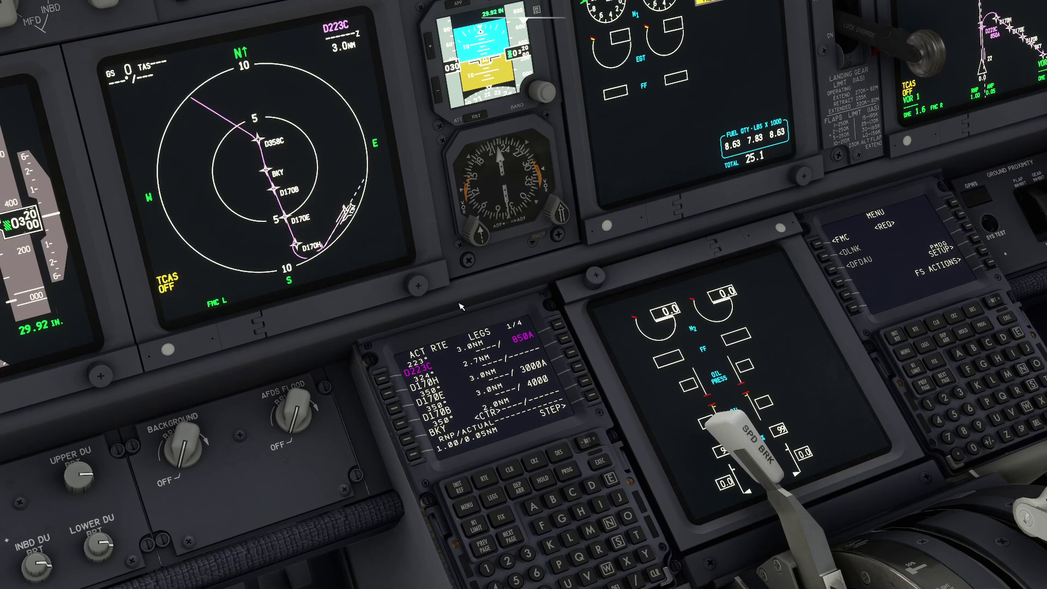
{"action": "left_click", "coordinate": [595, 397]}
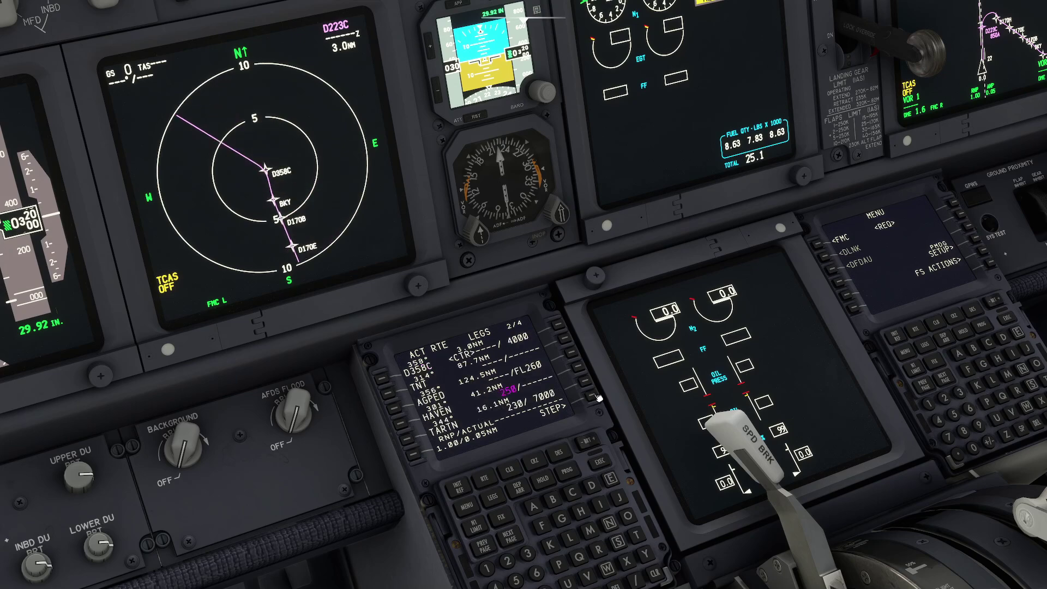
{"action": "left_click", "coordinate": [596, 399]}
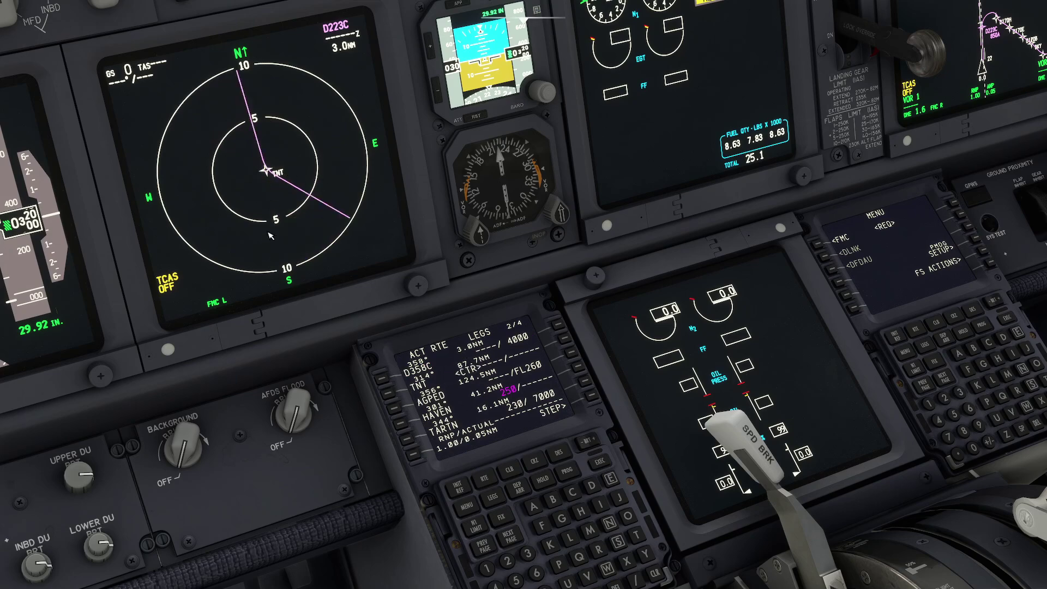
{"action": "scroll", "coordinate": [272, 164], "scroll_direction": "down", "scroll_amount": 5}
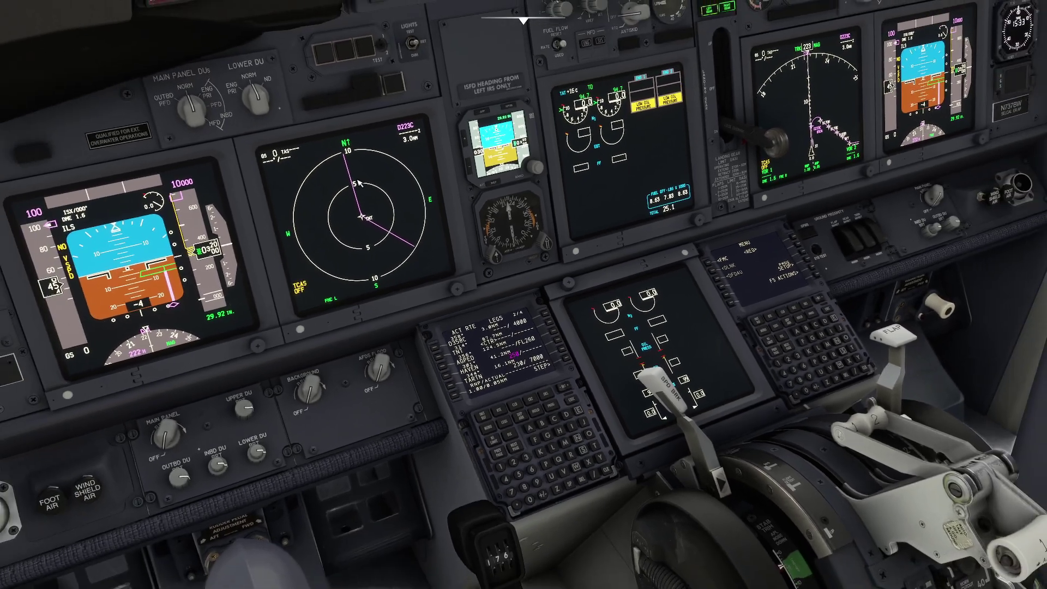
Step: Increase the captain's navigation display range one step so the outer ring reads 20 NM
{"action": "scroll", "coordinate": [388, 182], "scroll_direction": "down", "scroll_amount": 5}
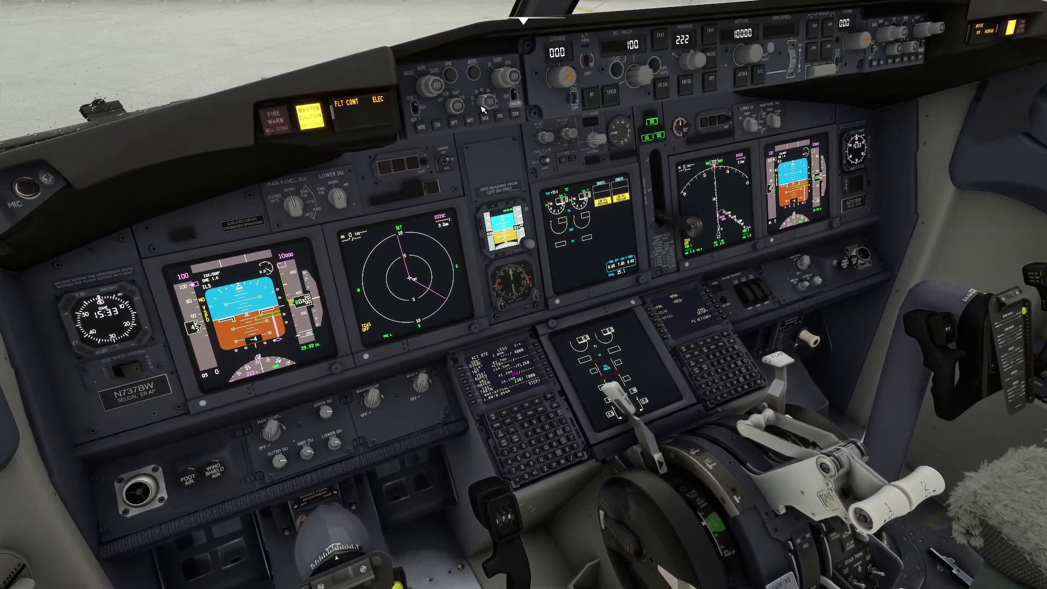
{"action": "scroll", "coordinate": [433, 255], "scroll_direction": "up", "scroll_amount": 2}
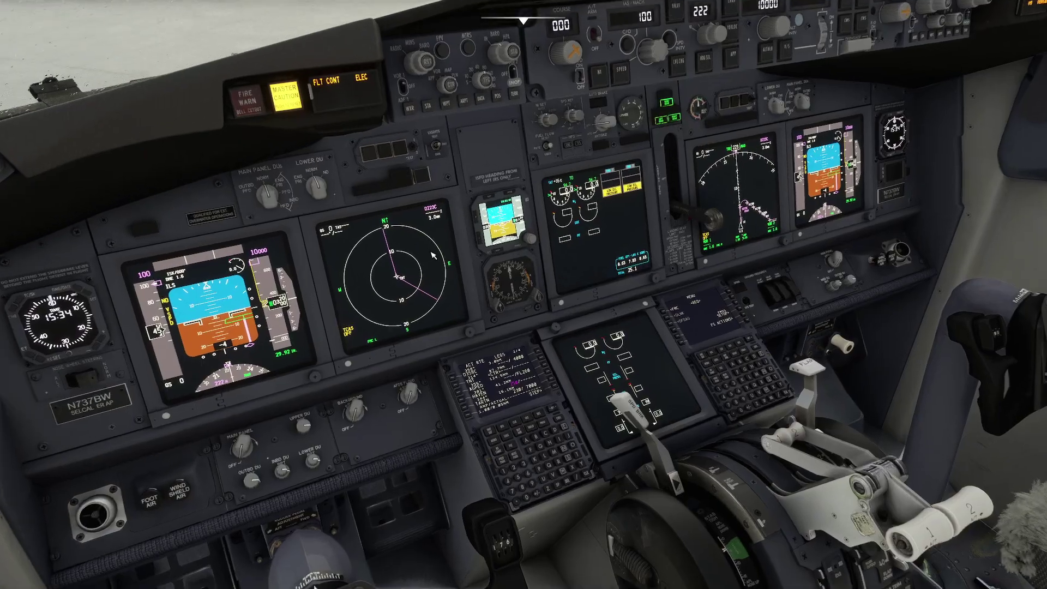
{"action": "scroll", "coordinate": [434, 255], "scroll_direction": "down", "scroll_amount": 2}
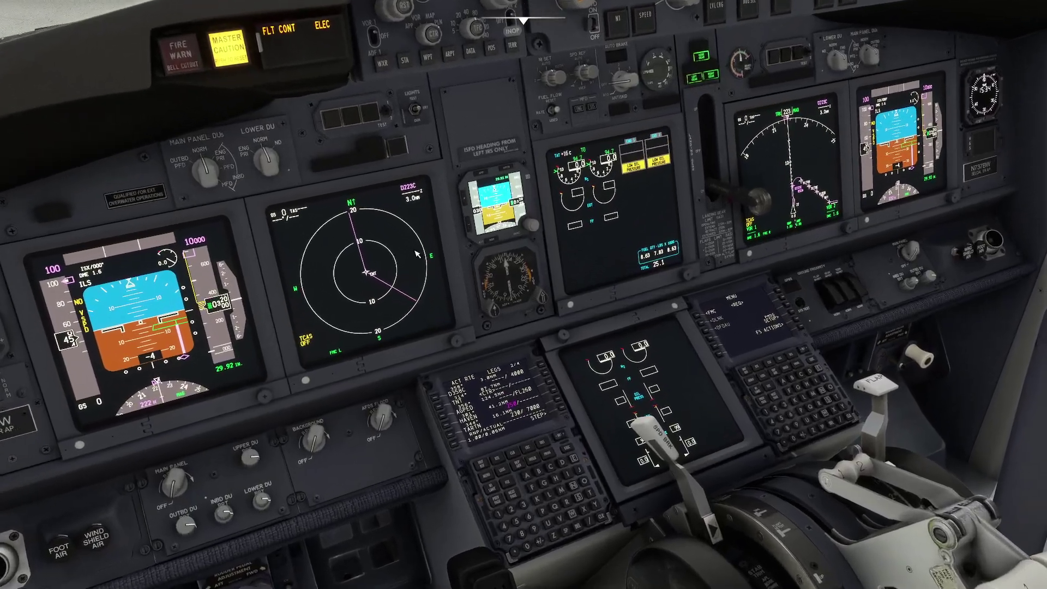
Step: Switch to Little Navmap and examine the planned Stansted to Edinburgh route around the TNT VOR
{"action": "key", "text": "alt+Tab"}
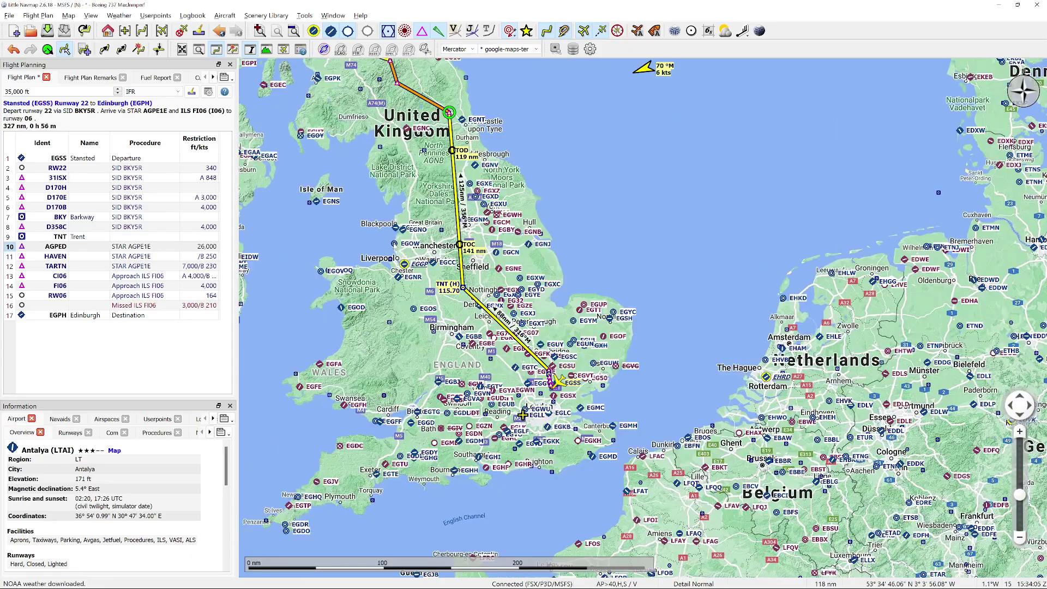
{"action": "scroll", "coordinate": [397, 231], "scroll_direction": "down", "scroll_amount": 2}
{"action": "left_click_drag", "start_coordinate": [396, 230], "coordinate": [444, 331]}
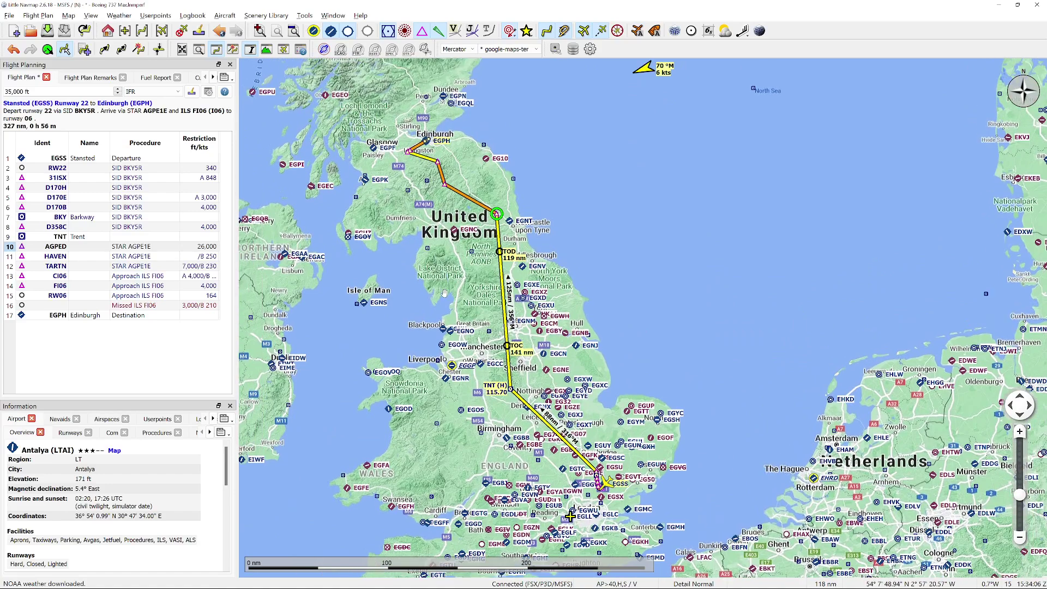
{"action": "left_click_drag", "start_coordinate": [437, 287], "coordinate": [469, 258]}
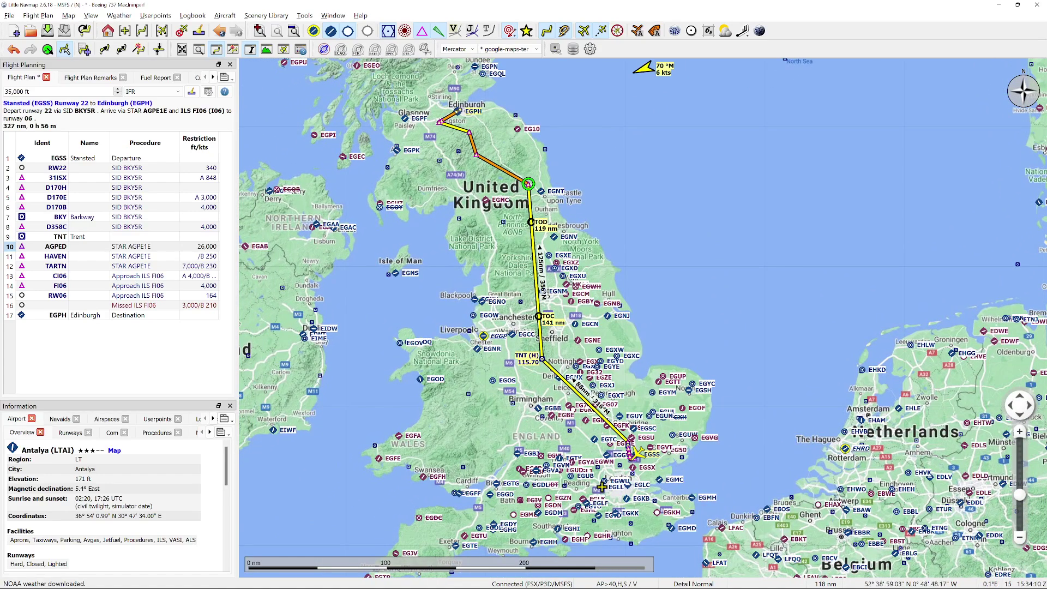
{"action": "mouse_move", "coordinate": [543, 359]}
{"action": "scroll", "coordinate": [543, 360], "scroll_direction": "up", "scroll_amount": 4}
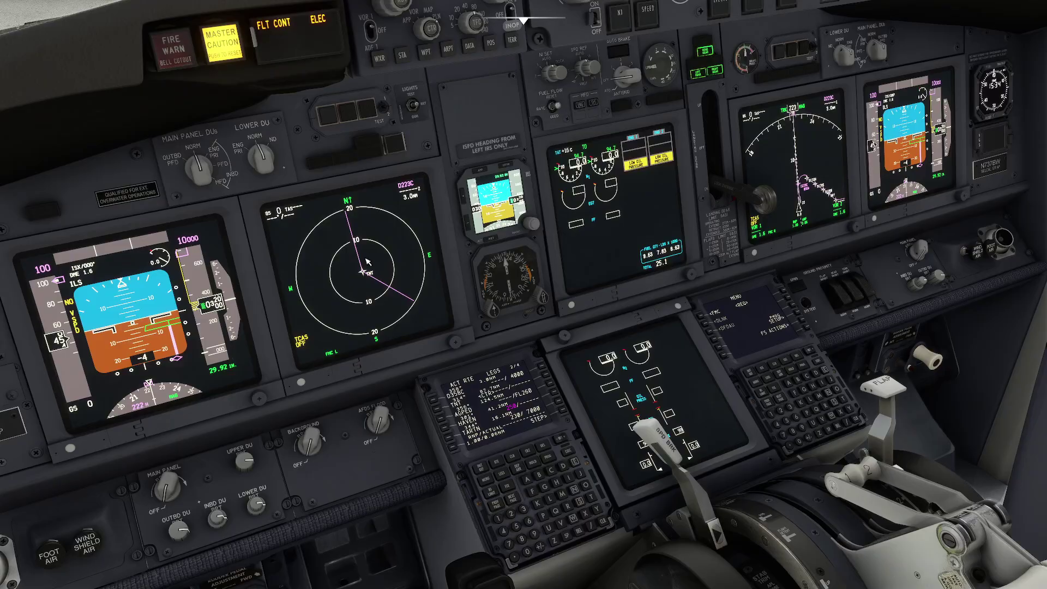
Step: Insert a custom waypoint on the 045 bearing, 15 NM from TNT, directly after TNT in the route legs
{"action": "scroll", "coordinate": [368, 251], "scroll_direction": "up", "scroll_amount": 3}
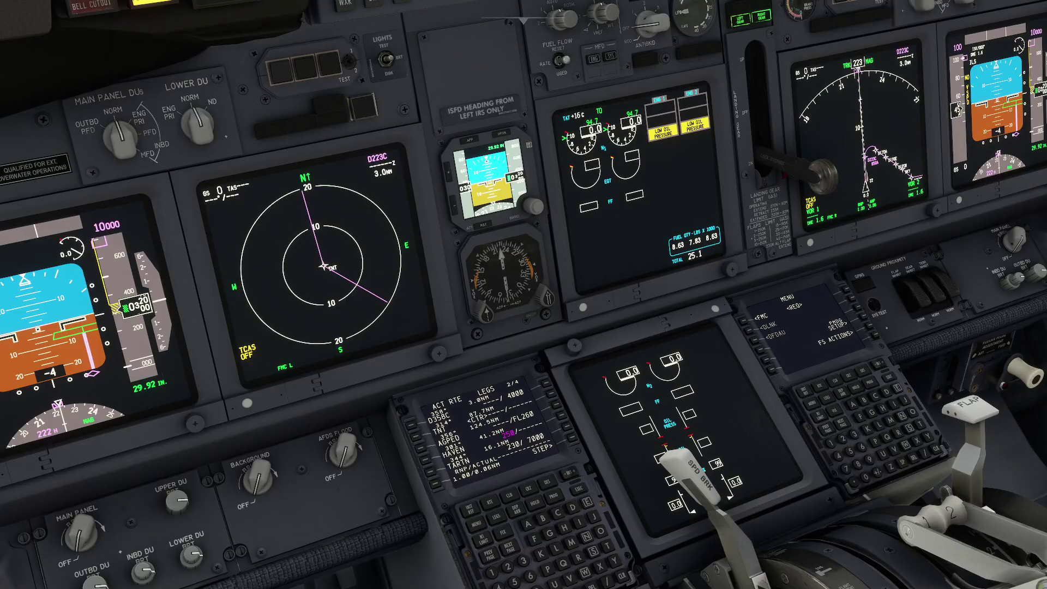
{"action": "scroll", "coordinate": [274, 408], "scroll_direction": "up", "scroll_amount": 4}
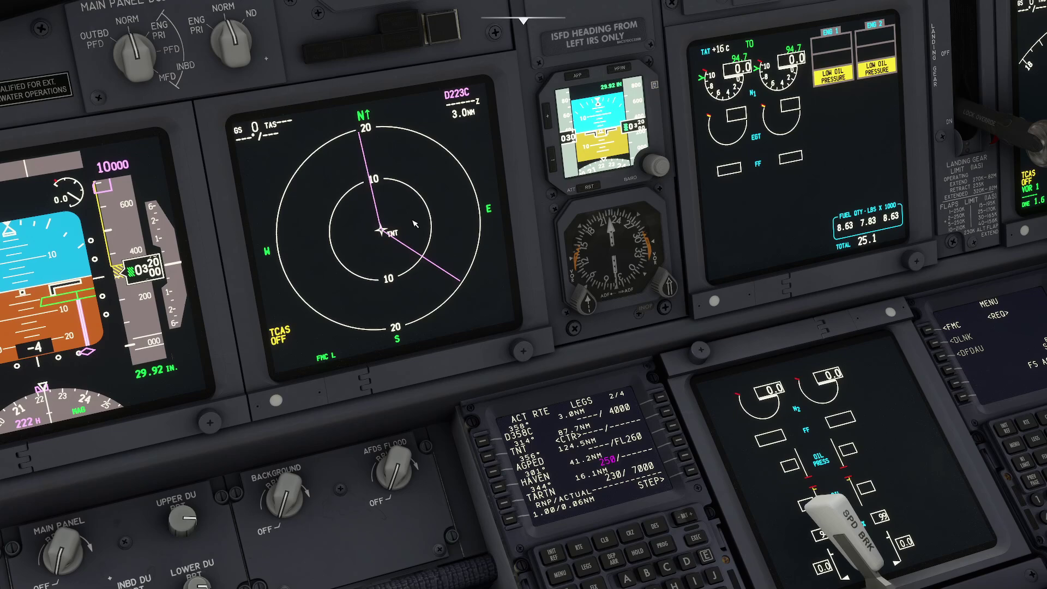
{"action": "left_click_drag", "start_coordinate": [414, 224], "coordinate": [477, 337]}
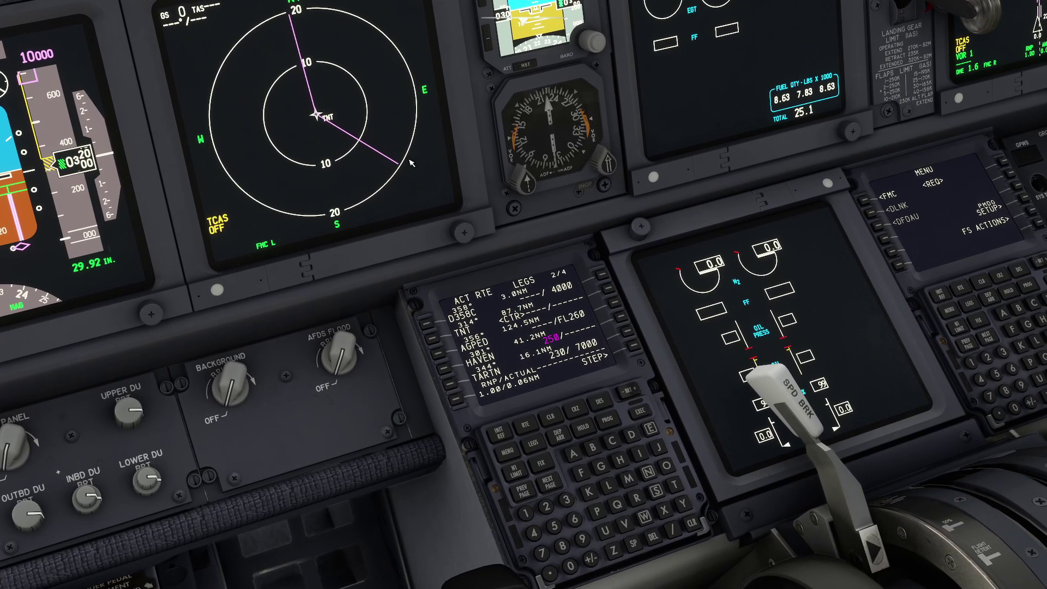
{"action": "left_click", "coordinate": [677, 486]}
{"action": "left_click", "coordinate": [648, 471]}
{"action": "left_click", "coordinate": [676, 488]}
{"action": "left_click", "coordinate": [570, 567]}
{"action": "left_click", "coordinate": [534, 533]}
{"action": "left_click", "coordinate": [527, 514]}
{"action": "left_click", "coordinate": [556, 525]}
{"action": "left_click", "coordinate": [441, 355]}
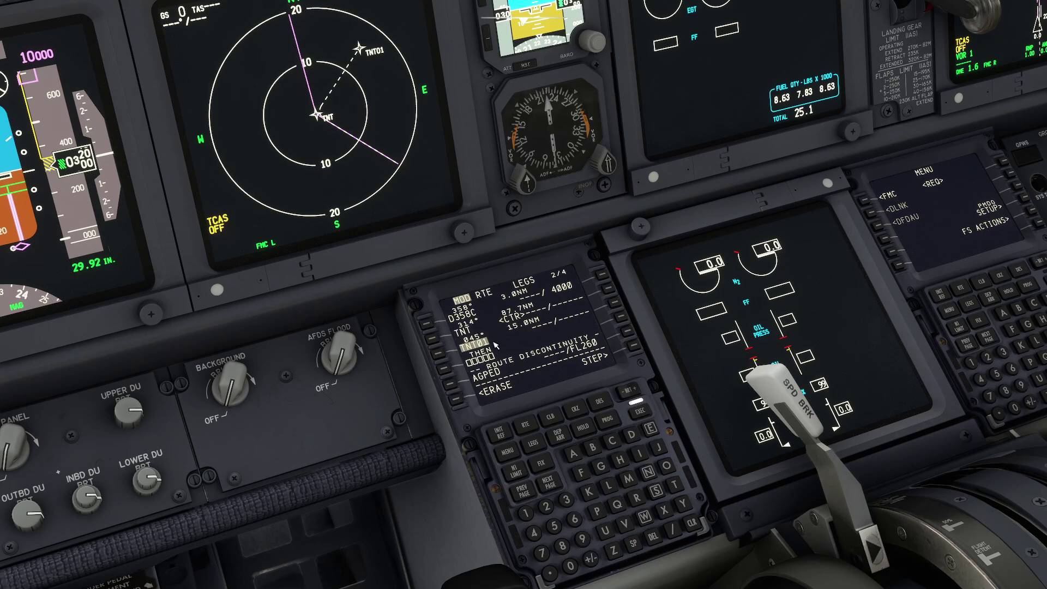
Step: Close the discontinuity after the custom TNT waypoint by connecting it to AGPED, and execute the modification
{"action": "left_click", "coordinate": [456, 388]}
{"action": "left_click", "coordinate": [448, 371]}
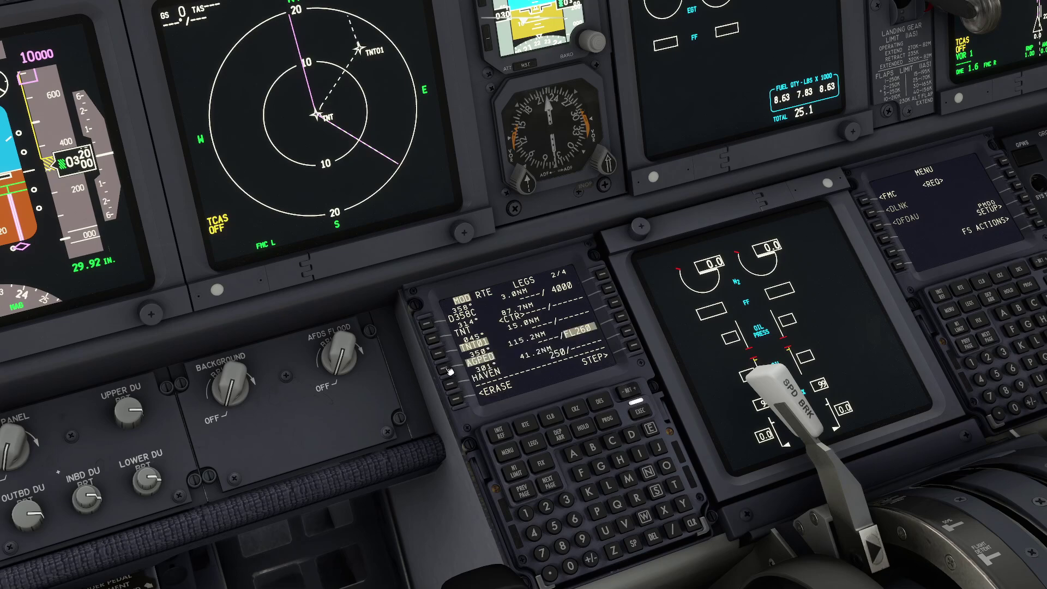
{"action": "left_click", "coordinate": [646, 409]}
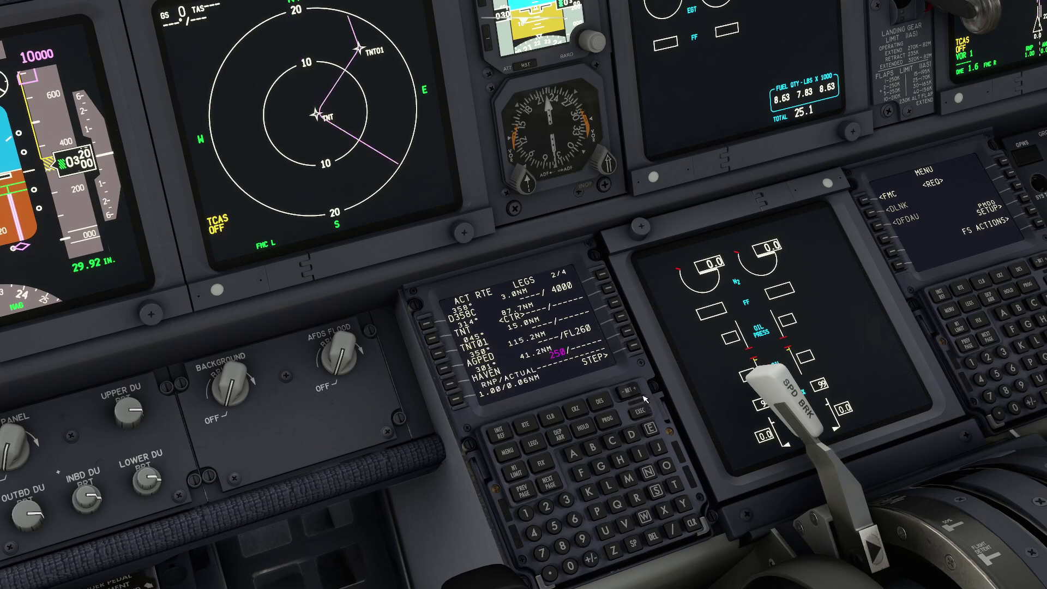
{"action": "left_click_drag", "start_coordinate": [560, 356], "coordinate": [580, 331]}
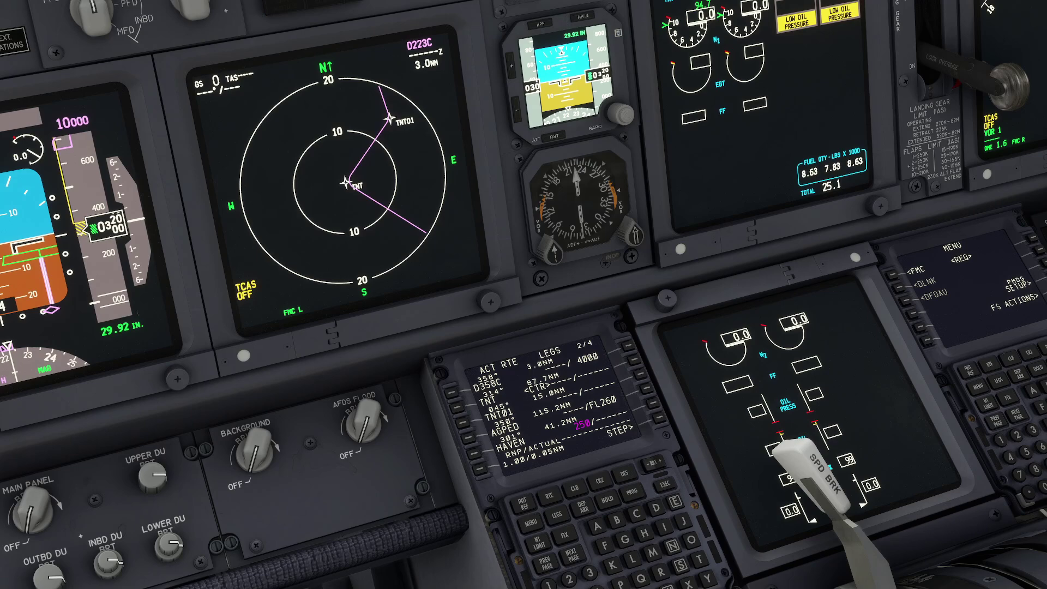
Step: Switch to Little Navmap and examine the leg between D358C and TNT for a nearby fix
{"action": "scroll", "coordinate": [380, 217], "scroll_direction": "down", "scroll_amount": 6}
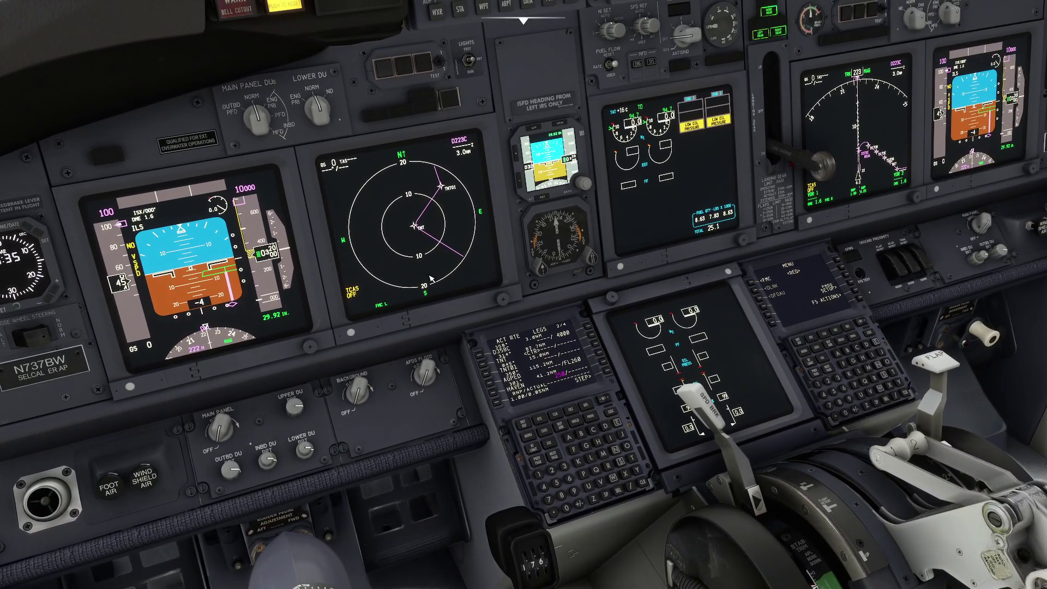
{"action": "key", "text": "alt+Tab"}
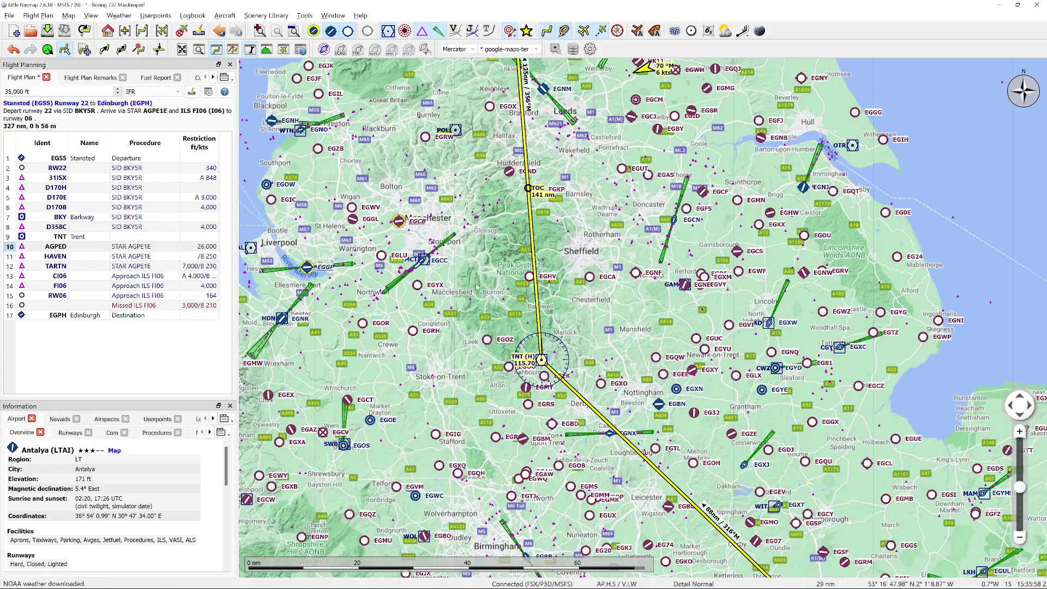
{"action": "left_click_drag", "start_coordinate": [510, 245], "coordinate": [569, 292]}
{"action": "left_click_drag", "start_coordinate": [565, 413], "coordinate": [447, 101]}
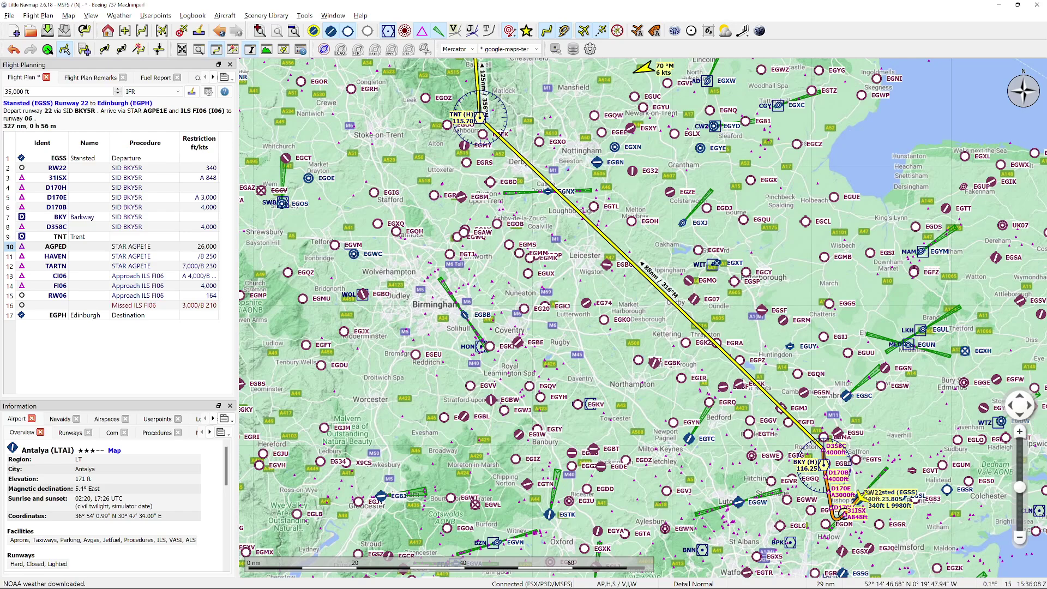
{"action": "scroll", "coordinate": [668, 297], "scroll_direction": "up", "scroll_amount": 2}
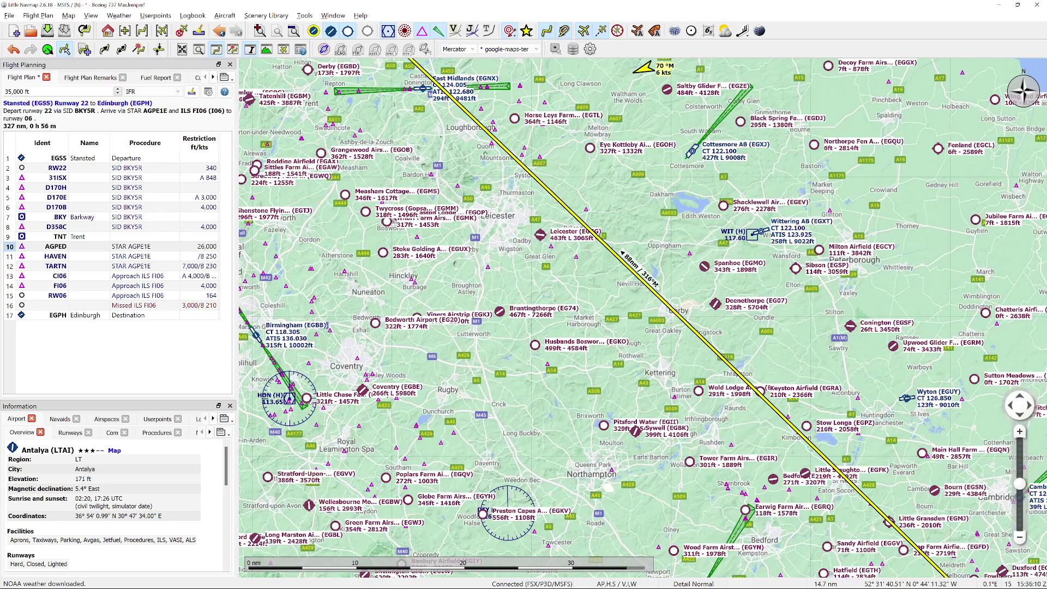
{"action": "scroll", "coordinate": [592, 230], "scroll_direction": "up", "scroll_amount": 2}
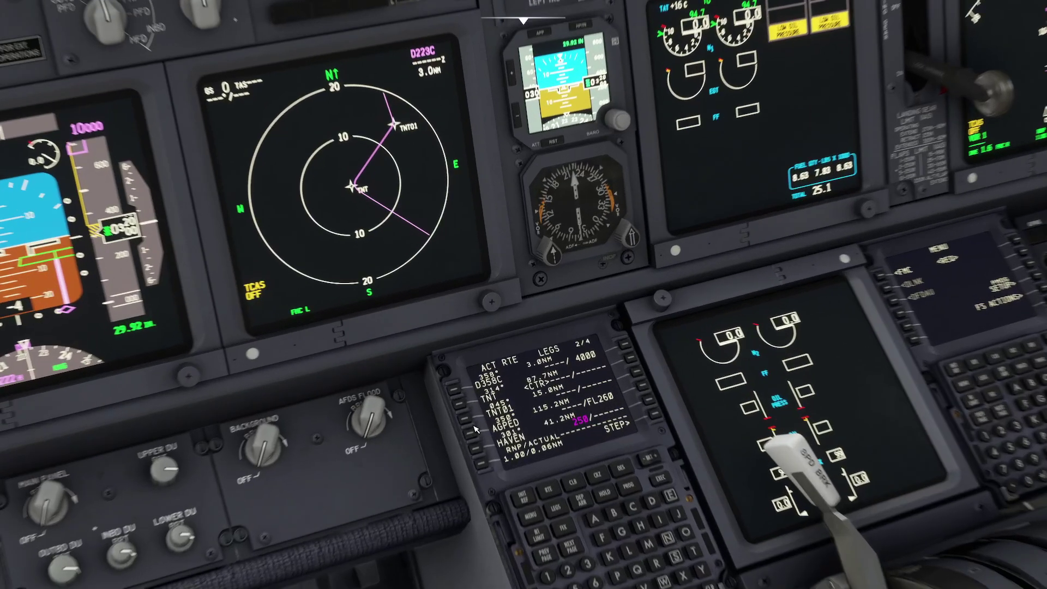
Step: Switch back to the simulator and enter UPDUK as the reference fix on the first fix information page
{"action": "scroll", "coordinate": [473, 429], "scroll_direction": "up", "scroll_amount": 4}
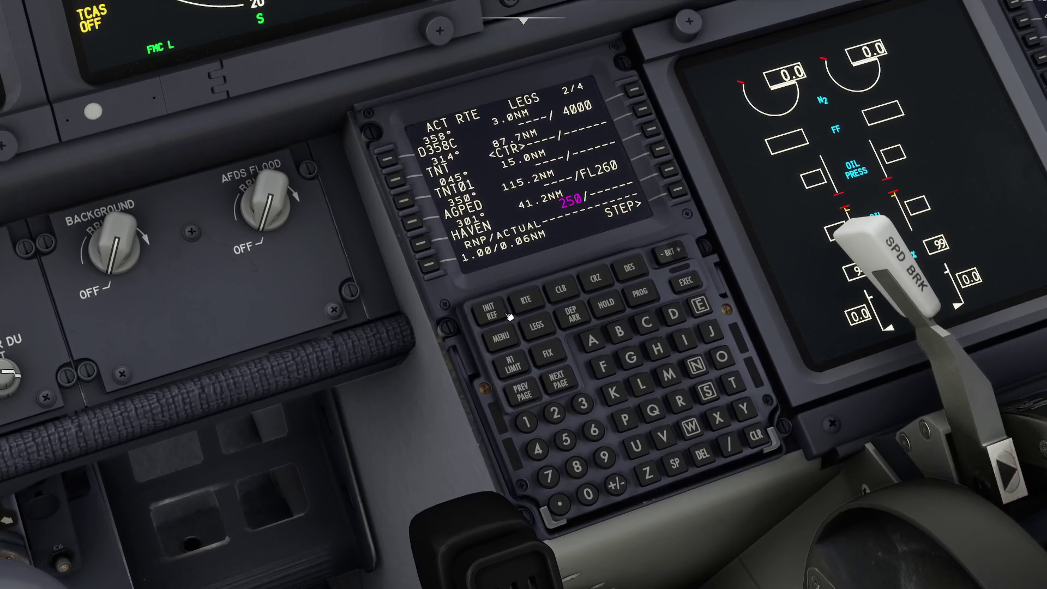
{"action": "left_click", "coordinate": [550, 354]}
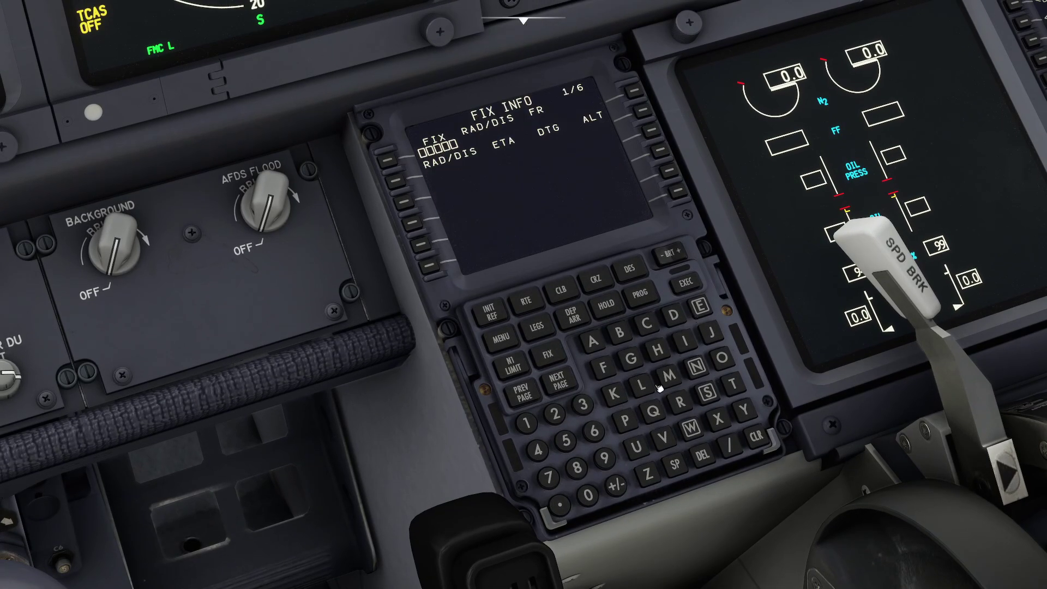
{"action": "left_click", "coordinate": [637, 450]}
{"action": "left_click", "coordinate": [627, 423]}
{"action": "left_click", "coordinate": [674, 317]}
{"action": "left_click", "coordinate": [638, 450]}
{"action": "left_click", "coordinate": [615, 394]}
{"action": "left_click", "coordinate": [387, 162]}
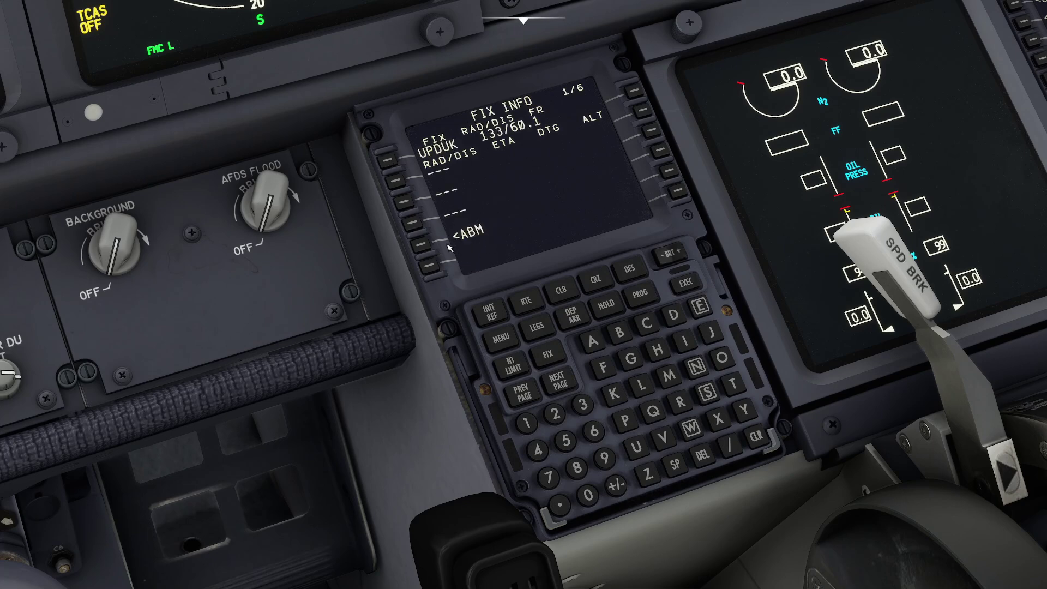
Step: Generate the route point abeam UPDUK and insert it between D358C and TNT in the route legs
{"action": "left_click", "coordinate": [423, 246]}
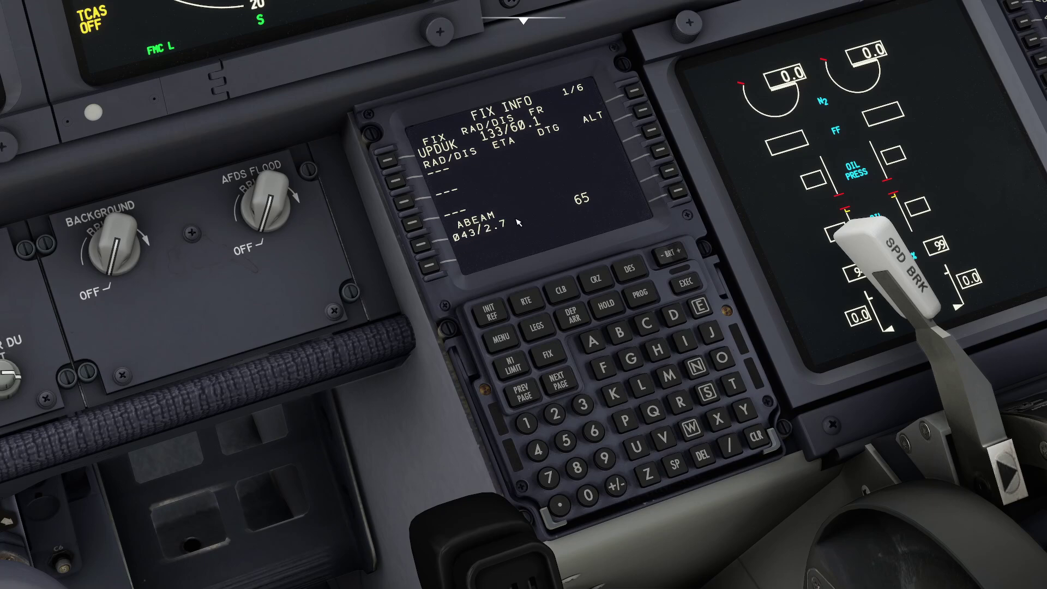
{"action": "left_click", "coordinate": [425, 246]}
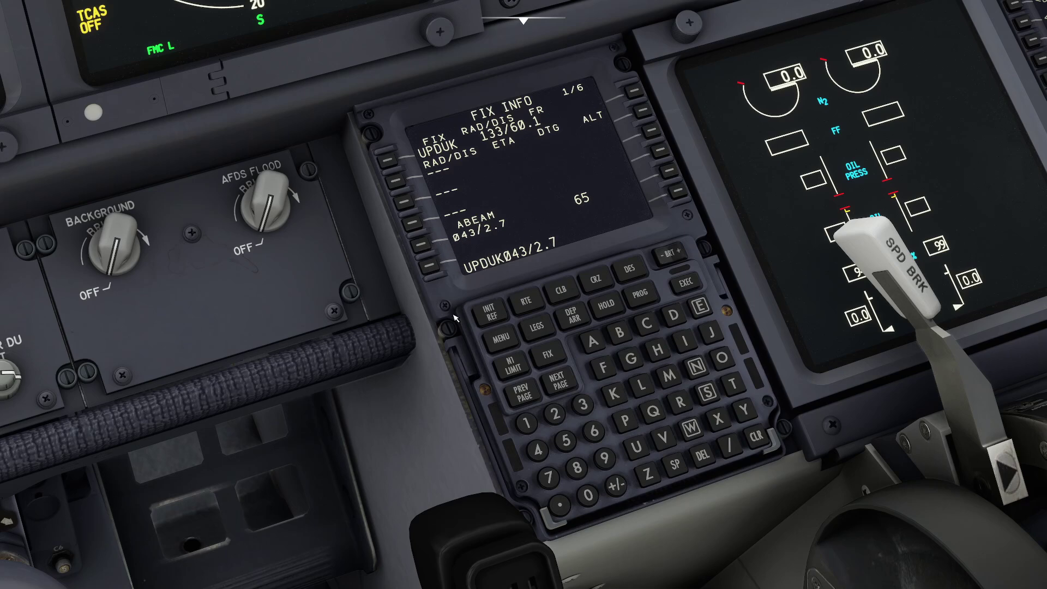
{"action": "left_click", "coordinate": [540, 331]}
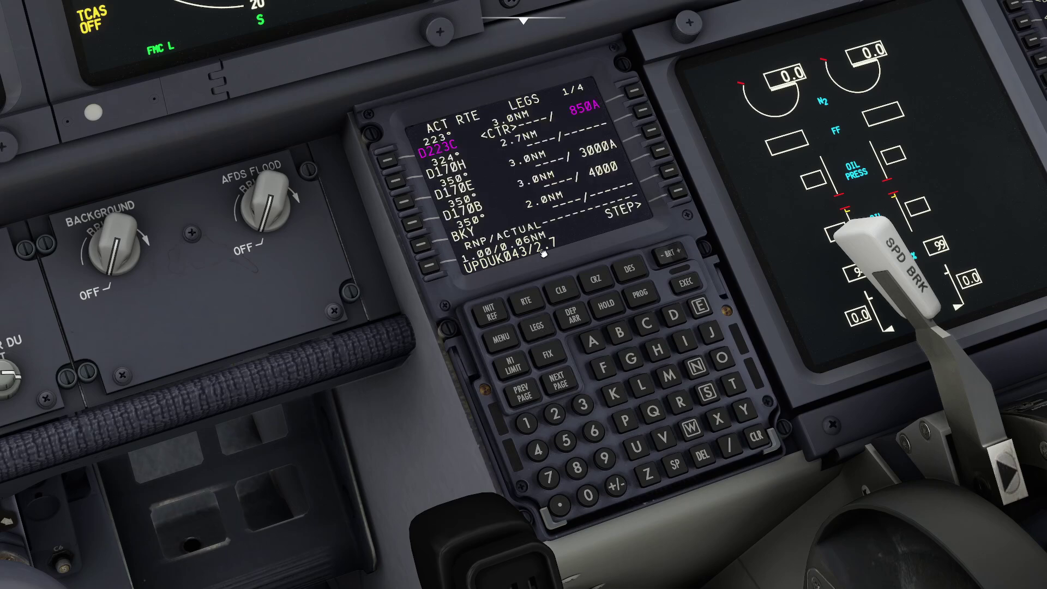
{"action": "left_click", "coordinate": [557, 381]}
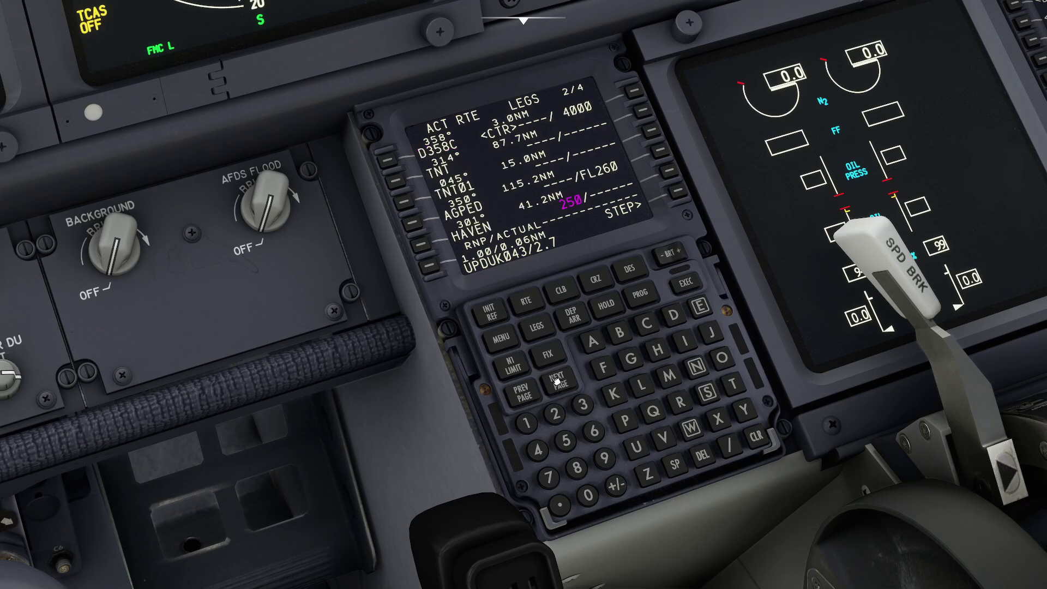
{"action": "left_click", "coordinate": [396, 182]}
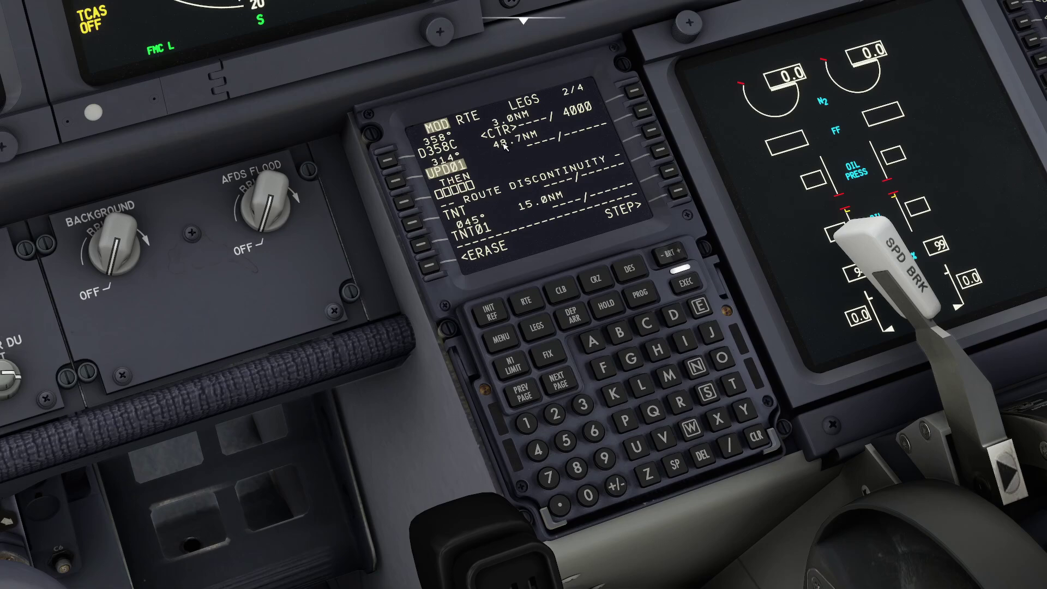
Step: Close the discontinuity after the UPDUK abeam waypoint by connecting it to TNT, and execute the modification
{"action": "scroll", "coordinate": [385, 253], "scroll_direction": "down", "scroll_amount": 4}
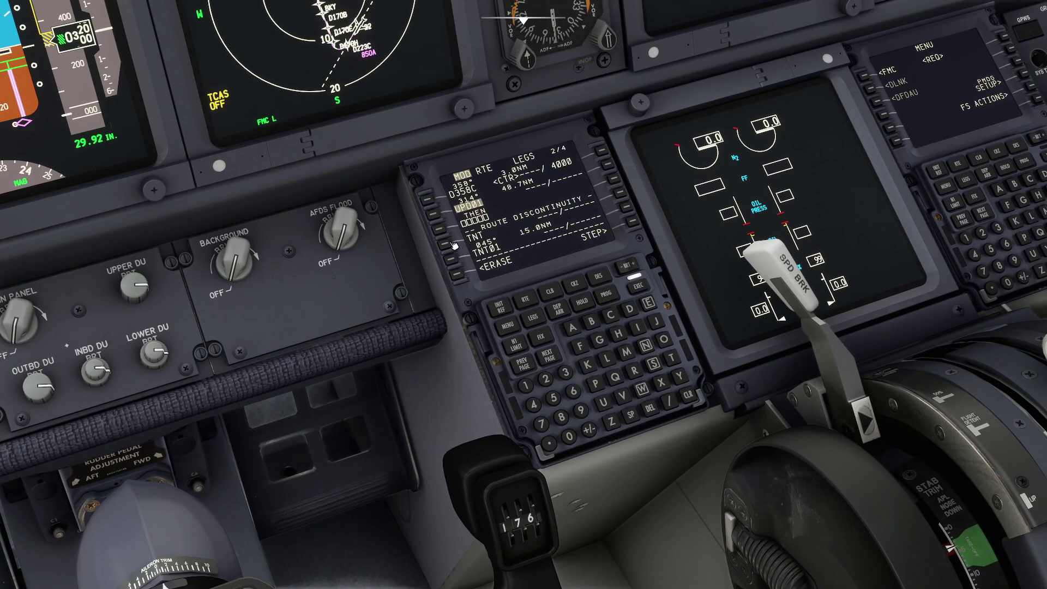
{"action": "left_click", "coordinate": [452, 245]}
{"action": "left_click", "coordinate": [445, 231]}
{"action": "left_click", "coordinate": [645, 289]}
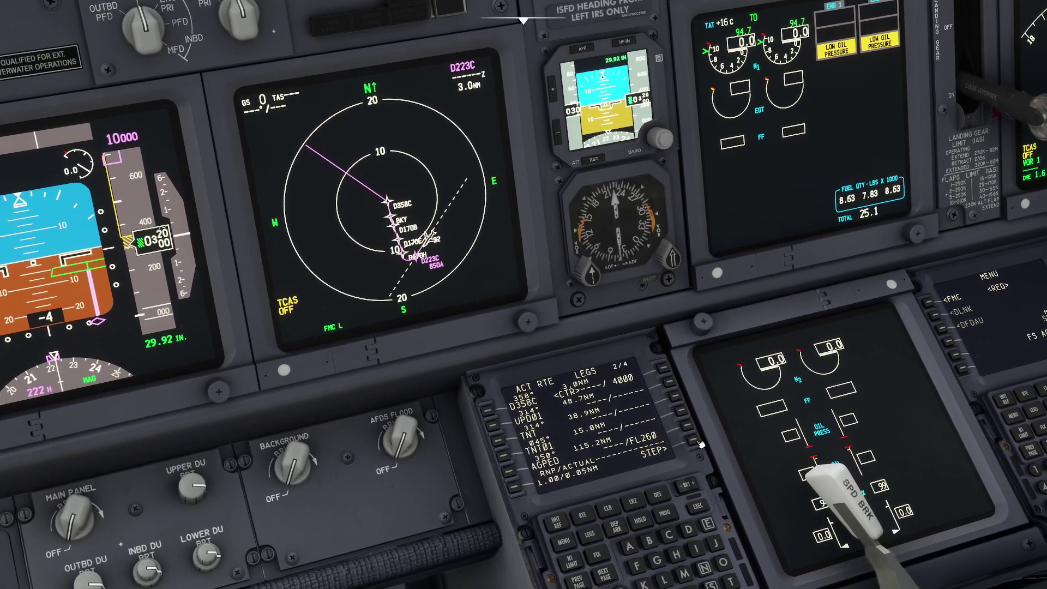
Step: Step the captain's plan display to the UPDUK abeam waypoint and check its position relative to UPDUK
{"action": "left_click", "coordinate": [701, 445]}
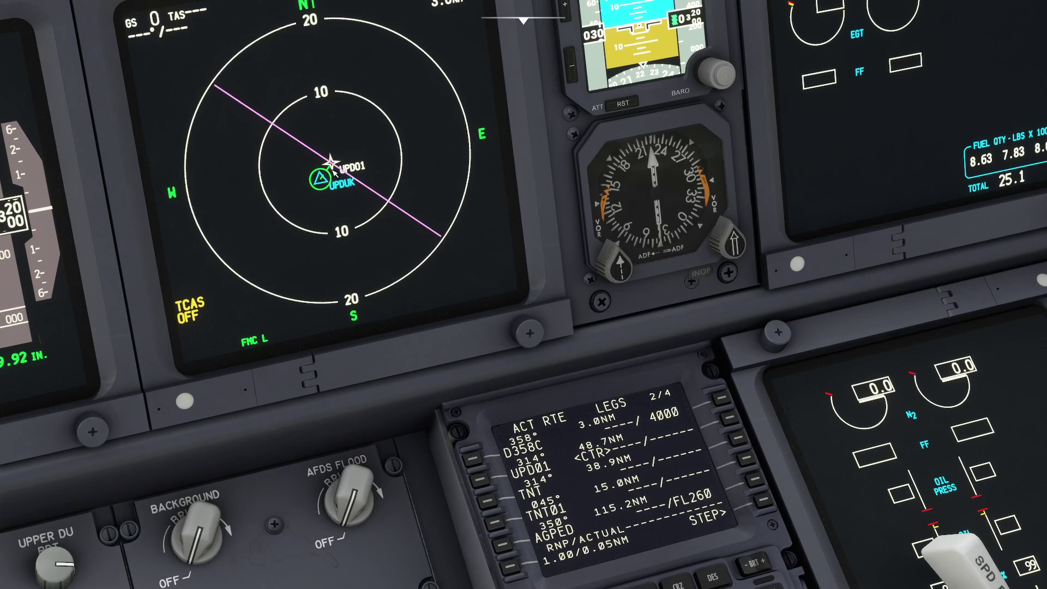
{"action": "scroll", "coordinate": [476, 250], "scroll_direction": "down", "scroll_amount": 3}
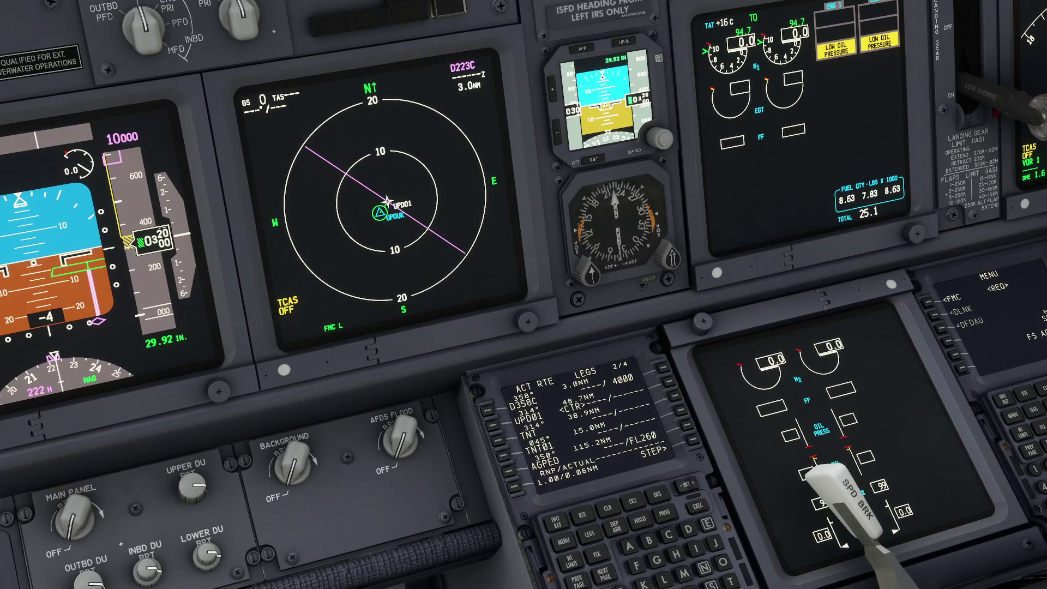
{"action": "scroll", "coordinate": [394, 192], "scroll_direction": "down", "scroll_amount": 3}
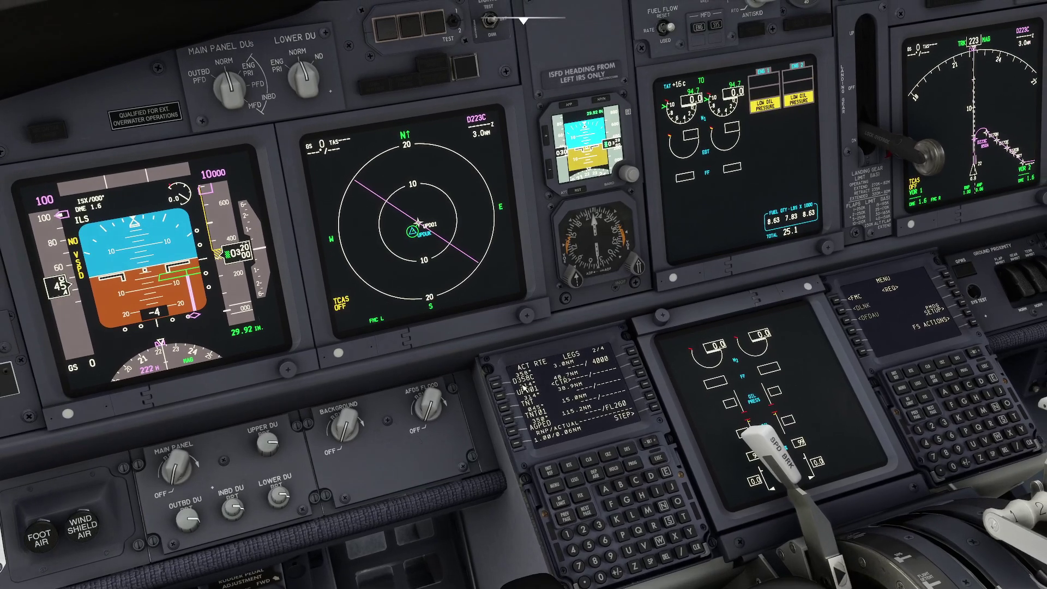
Step: Switch to Little Navmap and examine the arrival from AGPED through HAVEN and TARTN to Edinburgh
{"action": "key", "text": "alt+Tab"}
{"action": "scroll", "coordinate": [518, 306], "scroll_direction": "down", "scroll_amount": 2}
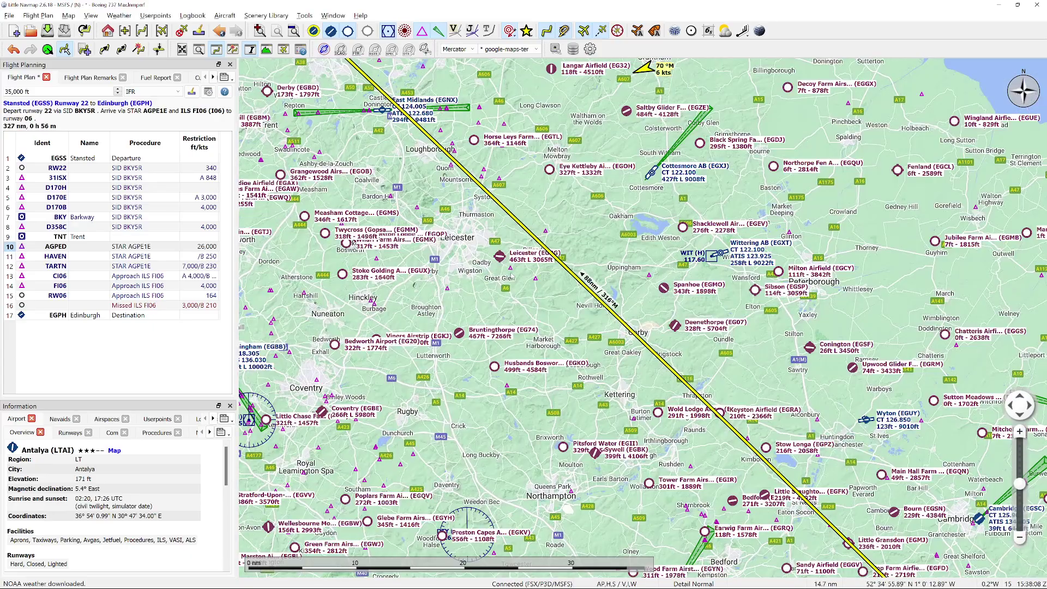
{"action": "scroll", "coordinate": [514, 279], "scroll_direction": "down", "scroll_amount": 1}
{"action": "left_click_drag", "start_coordinate": [514, 280], "coordinate": [594, 565]}
{"action": "left_click_drag", "start_coordinate": [472, 139], "coordinate": [570, 366]}
{"action": "scroll", "coordinate": [472, 246], "scroll_direction": "up", "scroll_amount": 1}
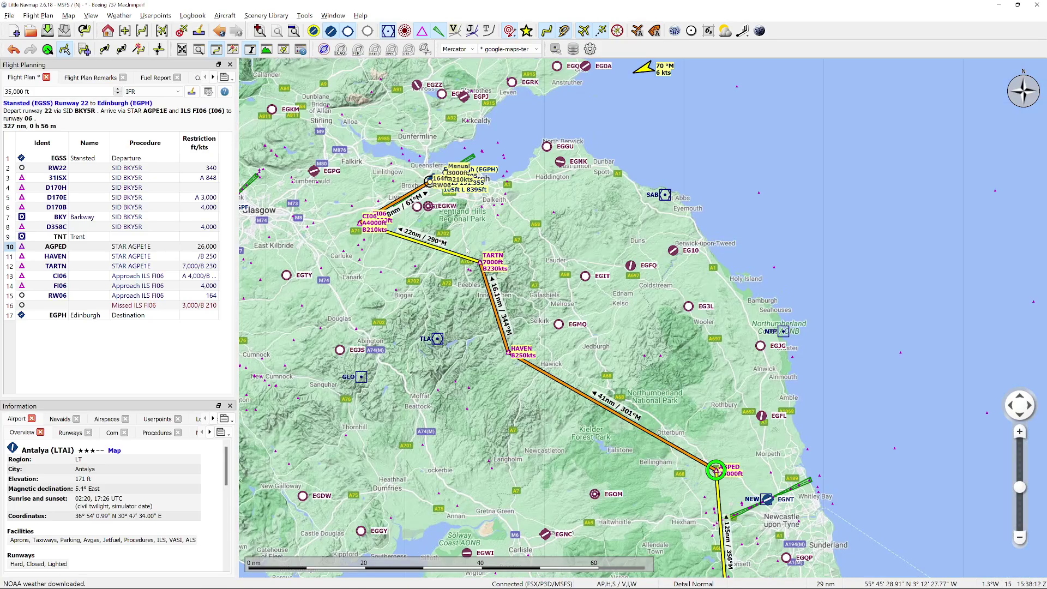
{"action": "left_click_drag", "start_coordinate": [530, 338], "coordinate": [504, 316]}
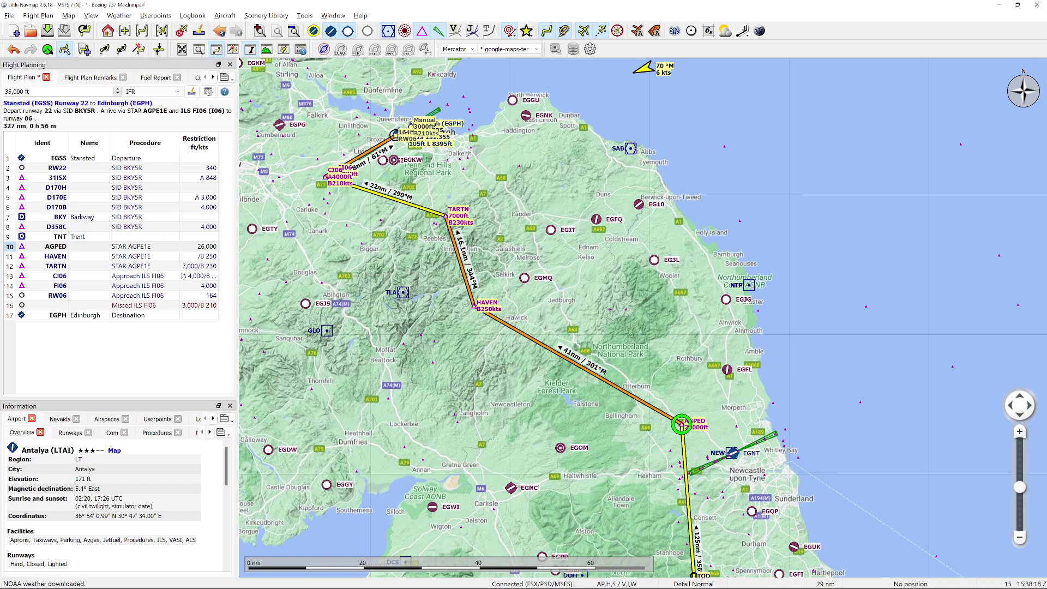
Step: Centre the map on CI06 and add range rings around that waypoint to see where the 100 nm ring meets the route
{"action": "left_click", "coordinate": [202, 278]}
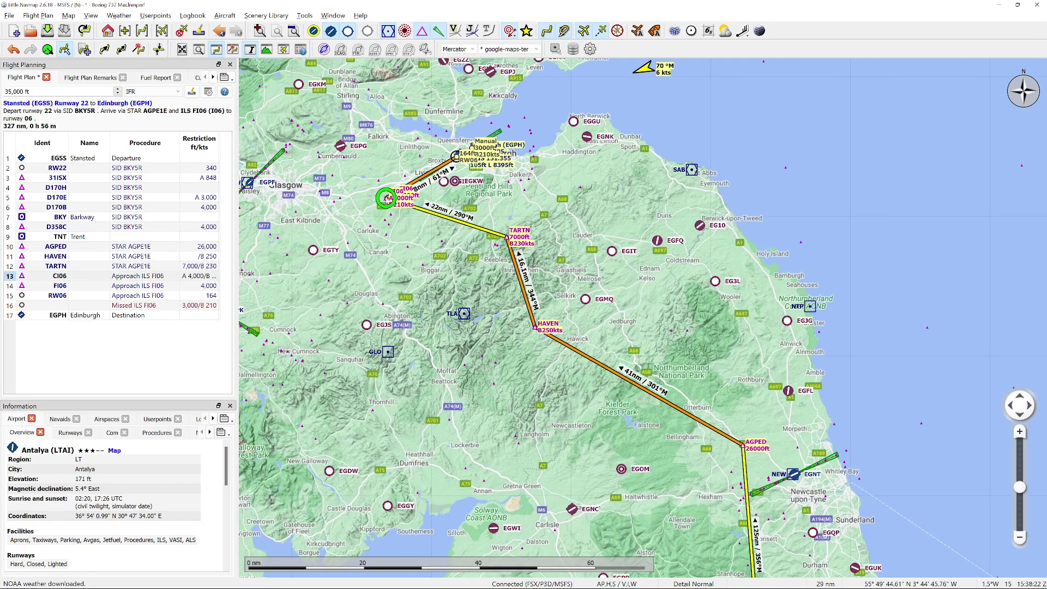
{"action": "mouse_move", "coordinate": [386, 199]}
{"action": "right_click", "coordinate": [386, 199]}
{"action": "left_click", "coordinate": [417, 276]}
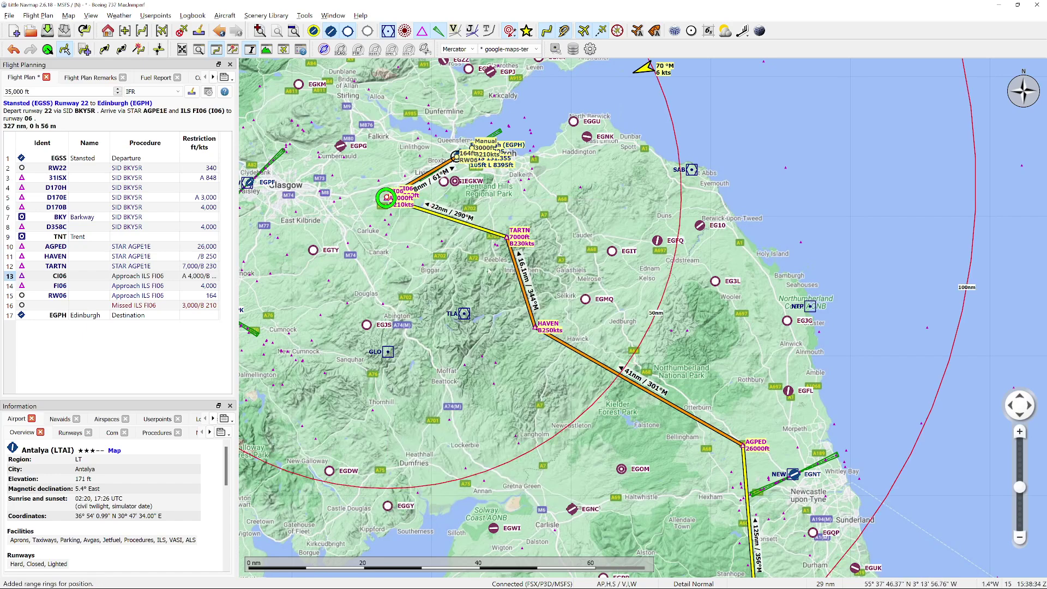
{"action": "scroll", "coordinate": [489, 271], "scroll_direction": "down", "scroll_amount": 3}
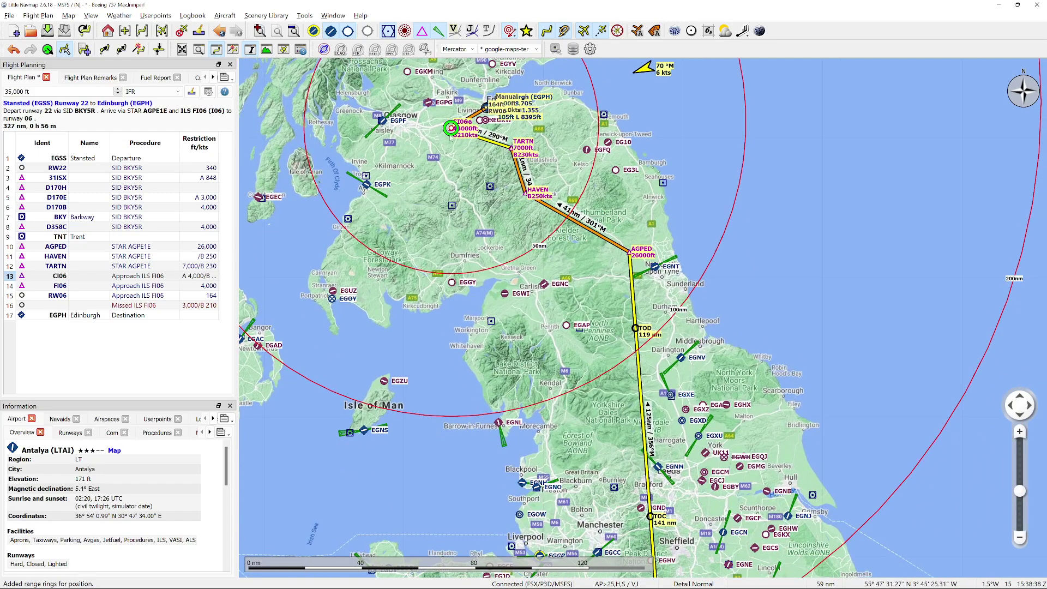
{"action": "scroll", "coordinate": [452, 129], "scroll_direction": "up", "scroll_amount": 5}
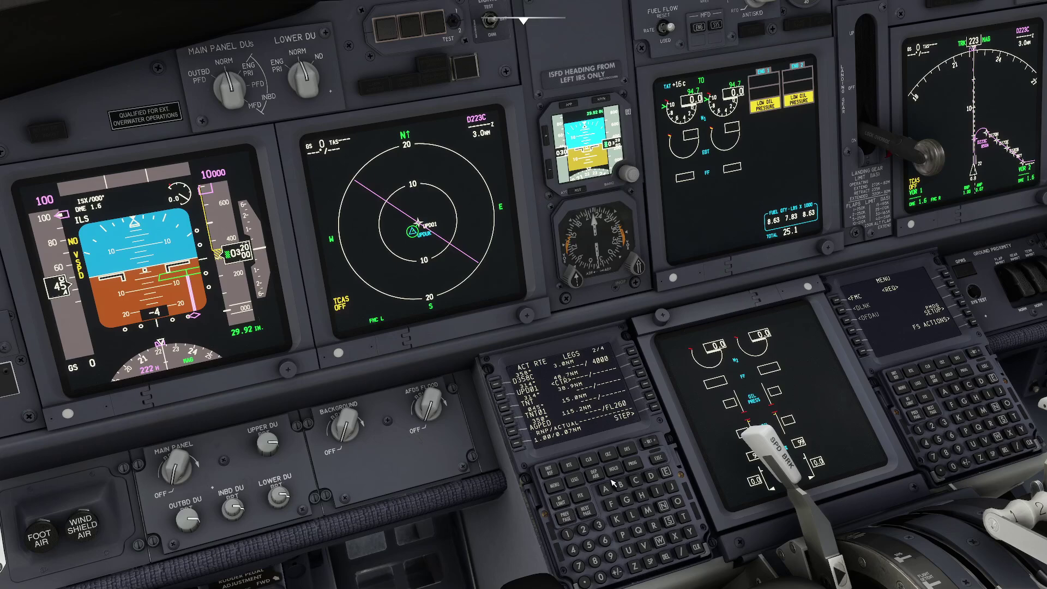
Step: Switch back to the simulator and clear UPDUK from the first FIX INFO page of the captain's FMC
{"action": "left_click", "coordinate": [580, 496]}
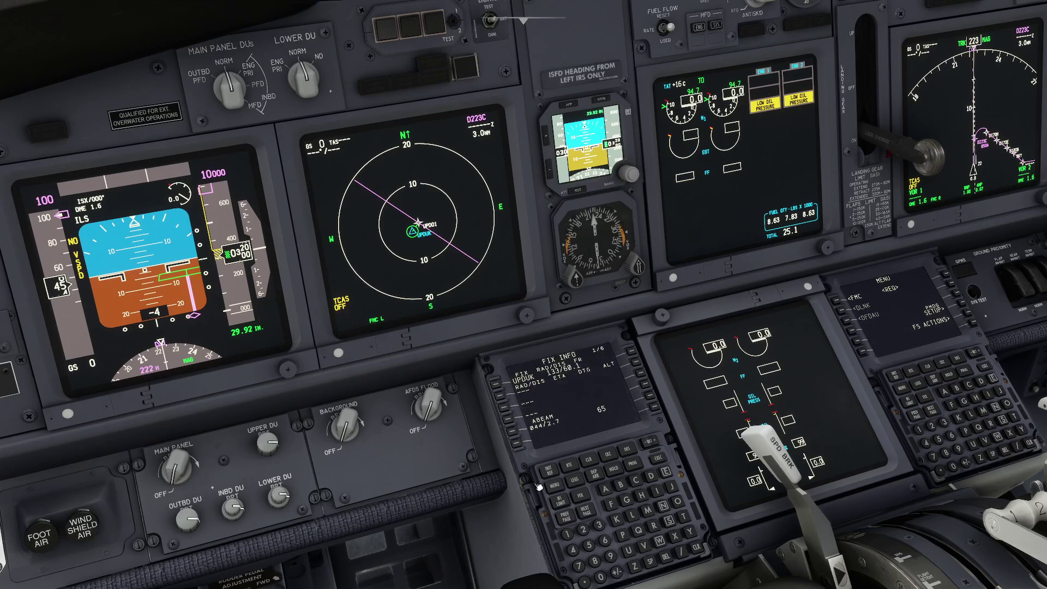
{"action": "scroll", "coordinate": [513, 509], "scroll_direction": "up", "scroll_amount": 2}
{"action": "scroll", "coordinate": [512, 509], "scroll_direction": "up", "scroll_amount": 4}
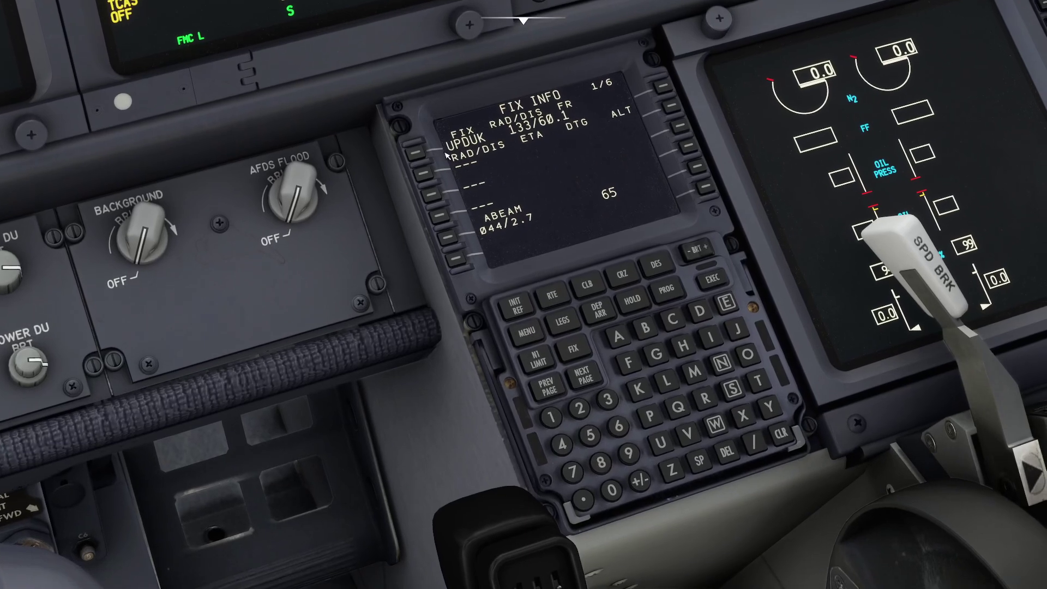
{"action": "left_click", "coordinate": [728, 455]}
{"action": "left_click", "coordinate": [418, 153]}
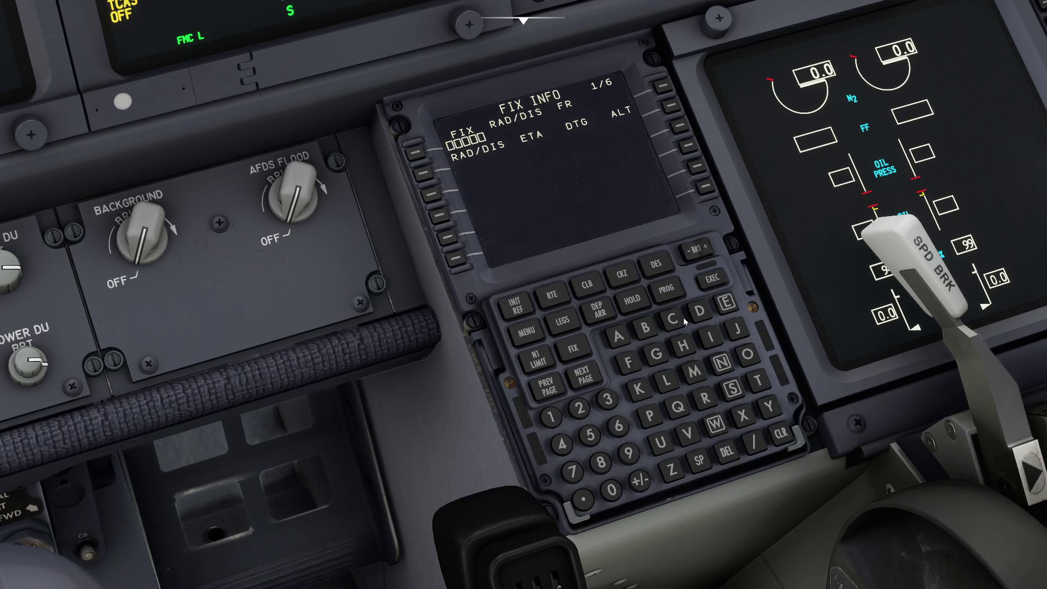
Step: Confirm the waypoint's name in Little Navmap, enter CI06 as the fix, and give it a 100 nm distance ring
{"action": "key", "text": "alt+Tab"}
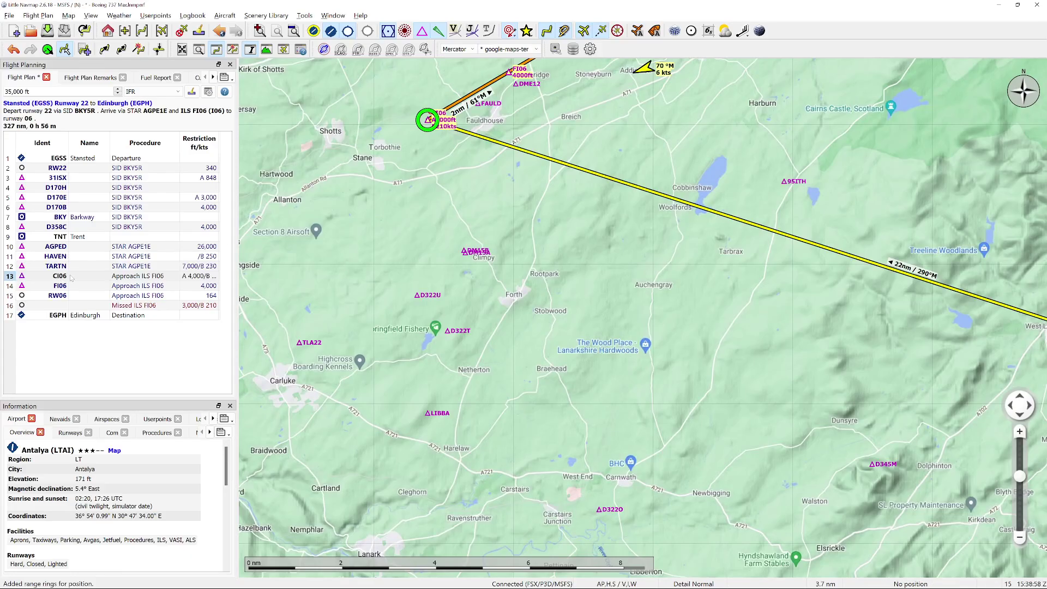
{"action": "key", "text": "alt+Tab"}
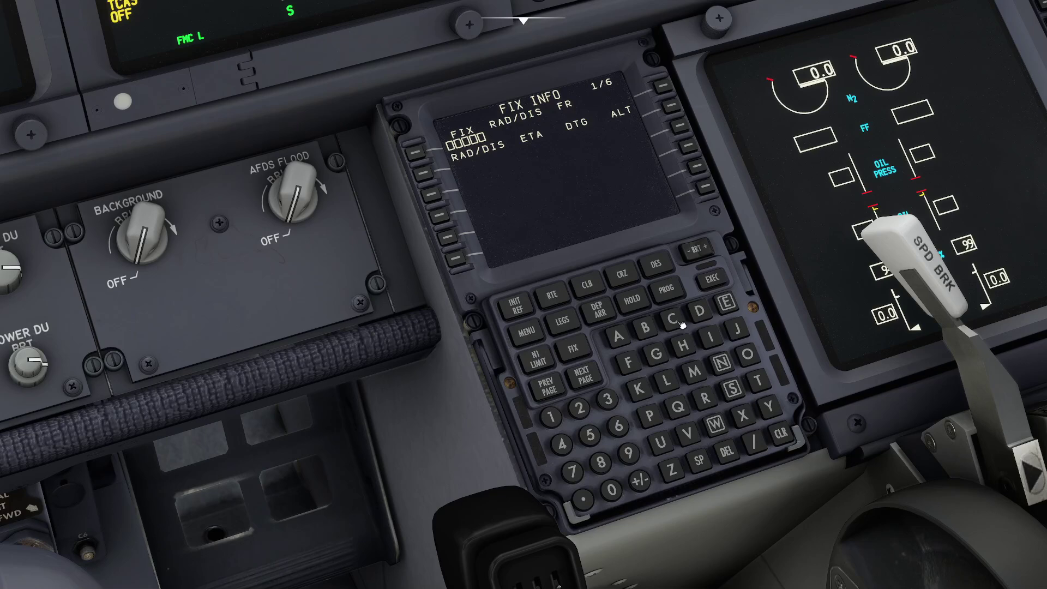
{"action": "left_click", "coordinate": [708, 339]}
{"action": "left_click", "coordinate": [612, 489]}
{"action": "left_click", "coordinate": [620, 427]}
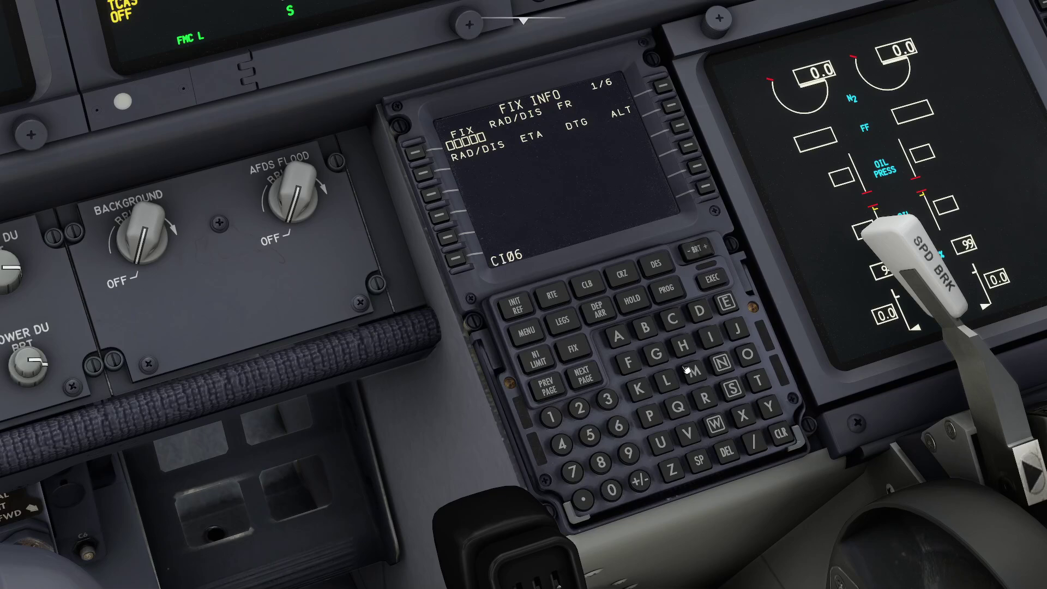
{"action": "left_click", "coordinate": [416, 155]}
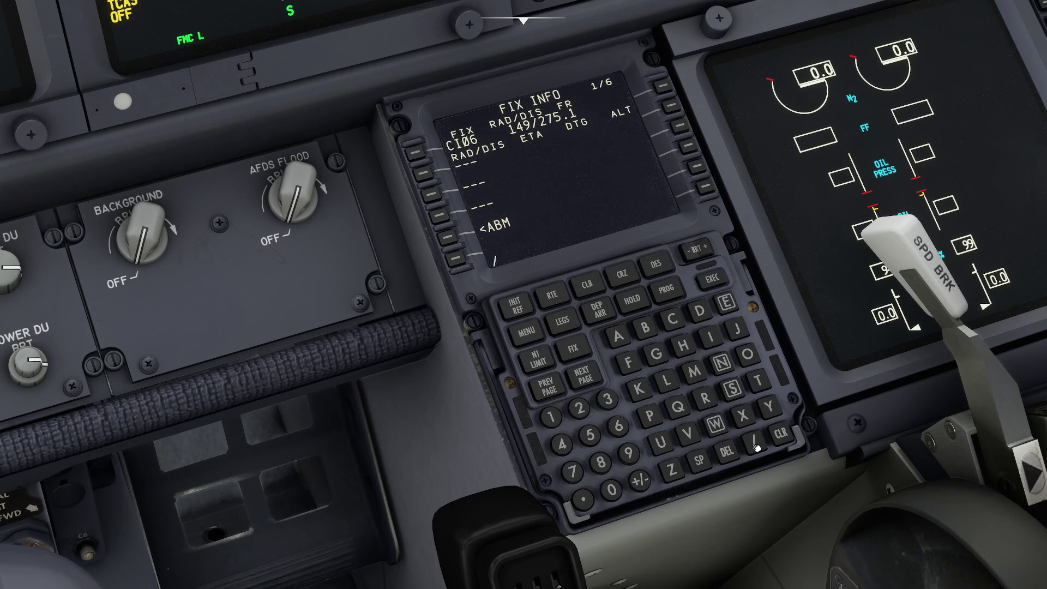
{"action": "type", "text": "100"}
{"action": "left_click", "coordinate": [425, 175]}
{"action": "scroll", "coordinate": [431, 286], "scroll_direction": "down", "scroll_amount": 3}
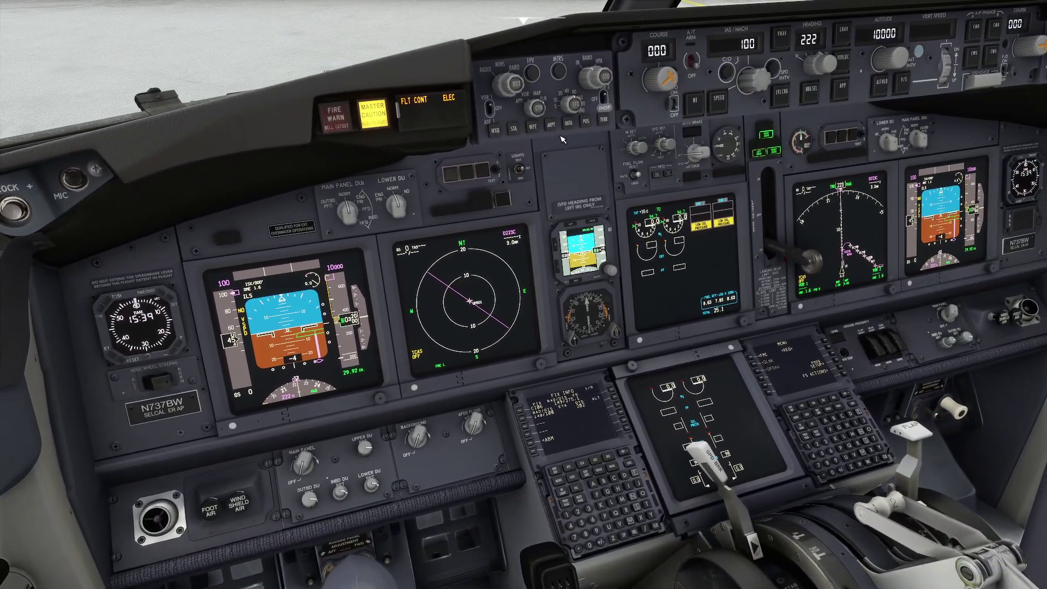
Step: Widen the captain's navigation display range to 80 nm and step the plan view along the route legs to AGPED
{"action": "scroll", "coordinate": [565, 104], "scroll_direction": "up", "scroll_amount": 1}
{"action": "scroll", "coordinate": [560, 104], "scroll_direction": "up", "scroll_amount": 1}
{"action": "left_click_drag", "start_coordinate": [652, 368], "coordinate": [644, 472]}
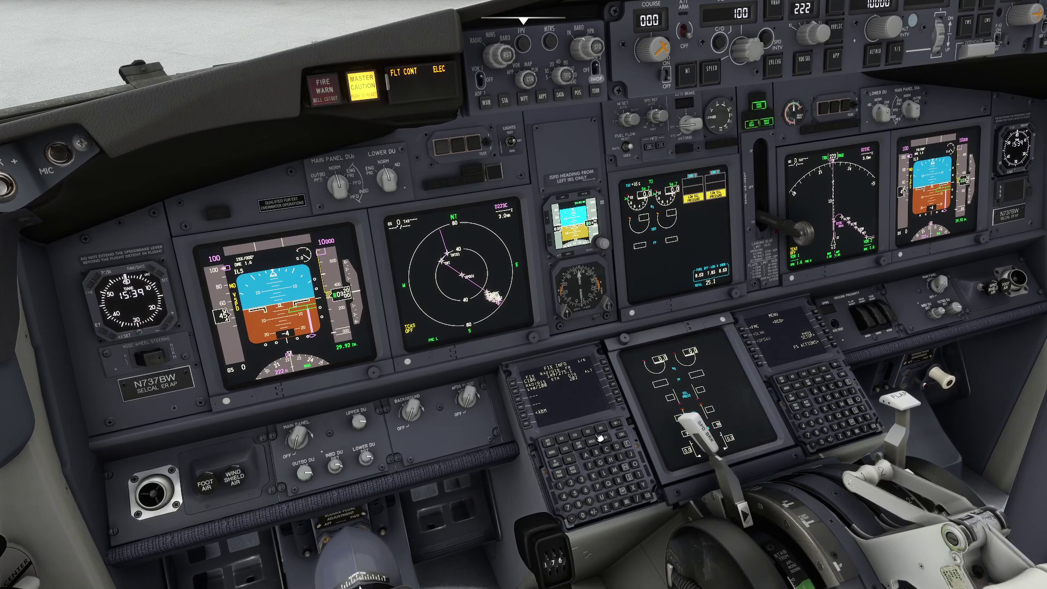
{"action": "left_click", "coordinate": [567, 452]}
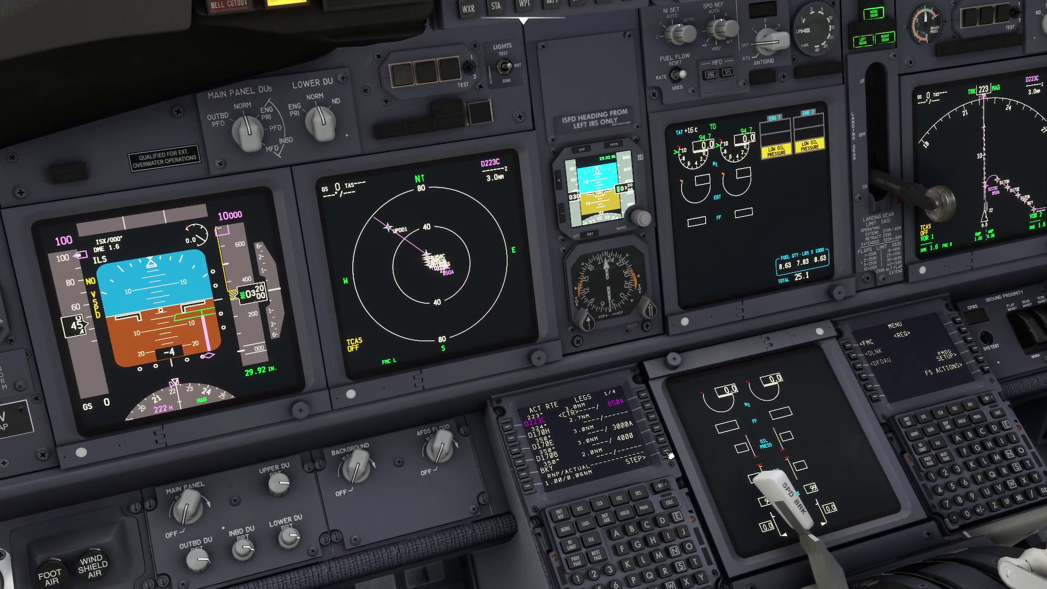
{"action": "left_click", "coordinate": [670, 455]}
{"action": "left_click", "coordinate": [670, 455]}
{"action": "left_click", "coordinate": [670, 455]}
{"action": "left_click", "coordinate": [670, 455]}
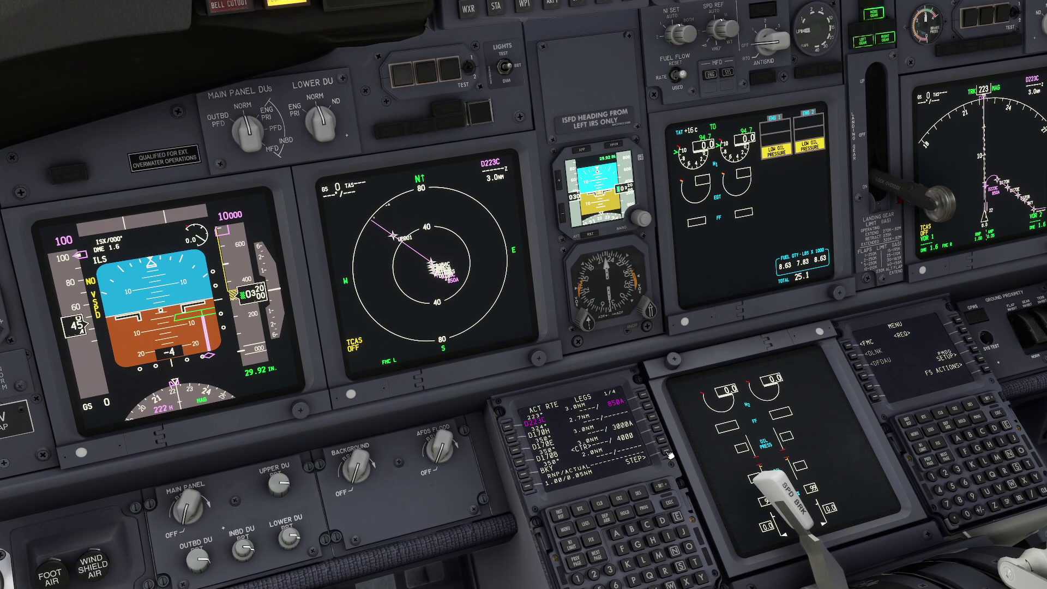
{"action": "left_click", "coordinate": [670, 455]}
{"action": "left_click", "coordinate": [670, 455]}
{"action": "left_click", "coordinate": [670, 455]}
{"action": "left_click", "coordinate": [670, 455]}
{"action": "left_click", "coordinate": [670, 454]}
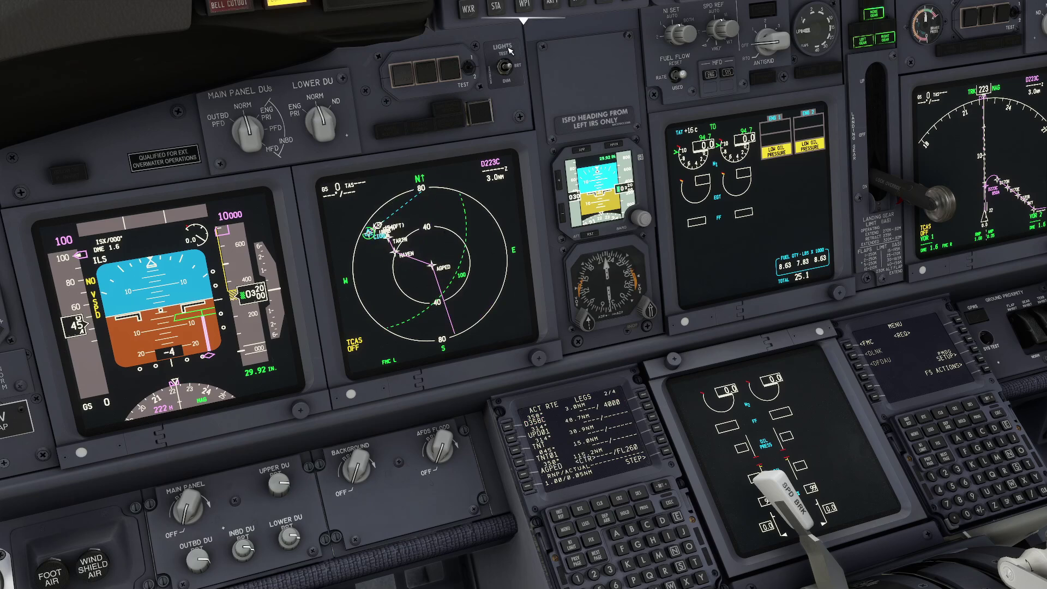
Step: Examine on the captain's plan display where the 100 nm ring around CI06 crosses the route before AGPED
{"action": "scroll", "coordinate": [532, 121], "scroll_direction": "down", "scroll_amount": 1}
{"action": "scroll", "coordinate": [532, 125], "scroll_direction": "down", "scroll_amount": 3}
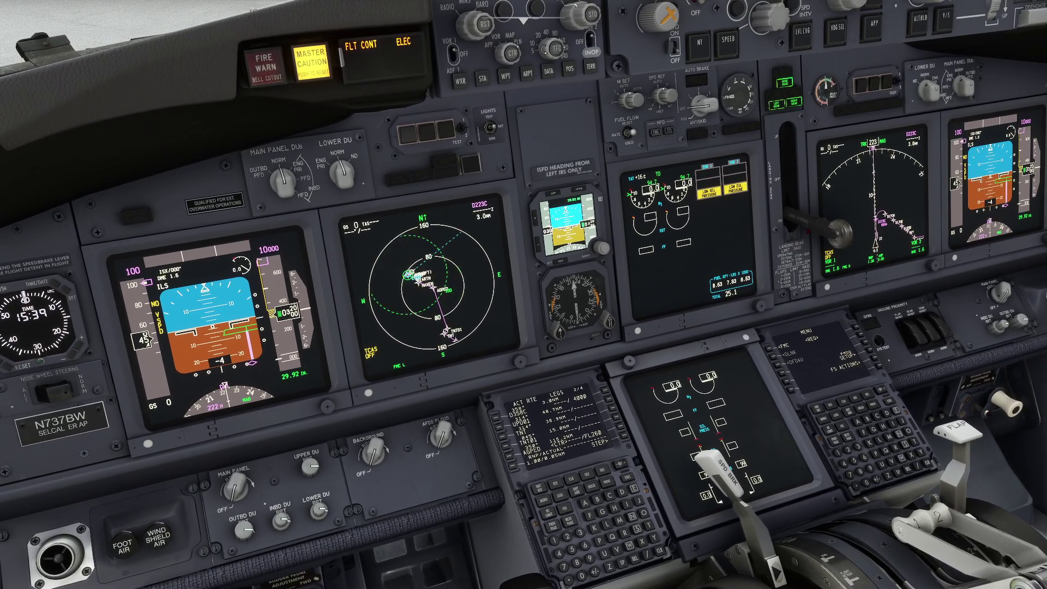
{"action": "scroll", "coordinate": [544, 51], "scroll_direction": "down", "scroll_amount": 1}
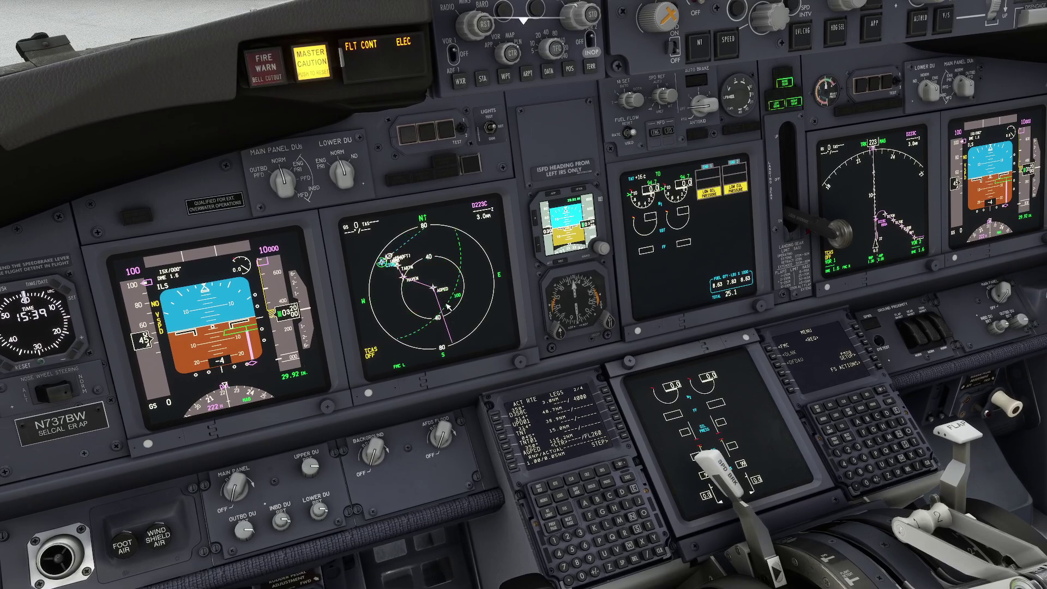
{"action": "scroll", "coordinate": [448, 307], "scroll_direction": "down", "scroll_amount": 3}
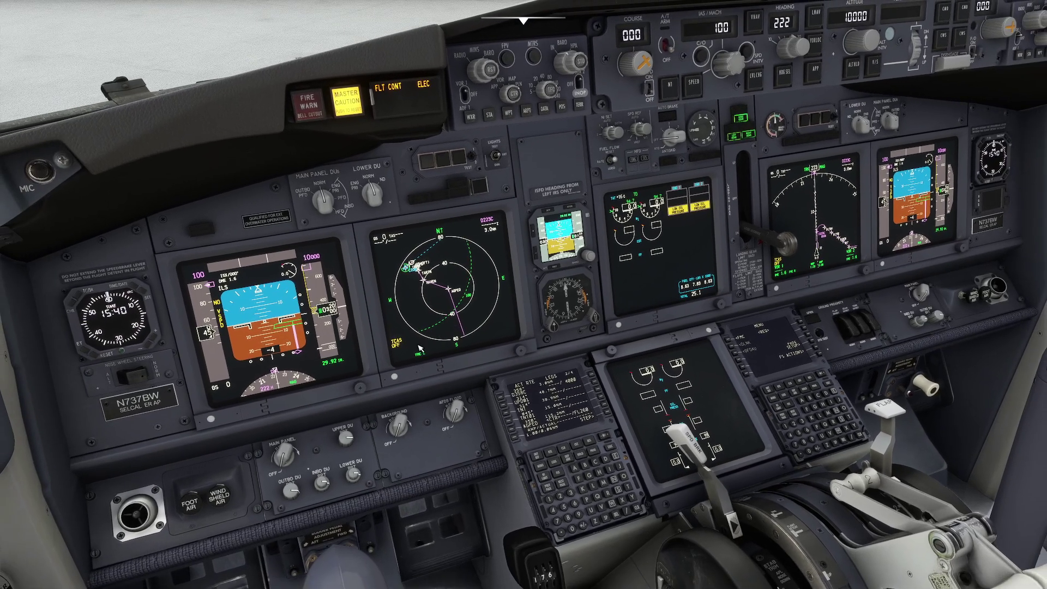
{"action": "scroll", "coordinate": [420, 348], "scroll_direction": "down", "scroll_amount": 3}
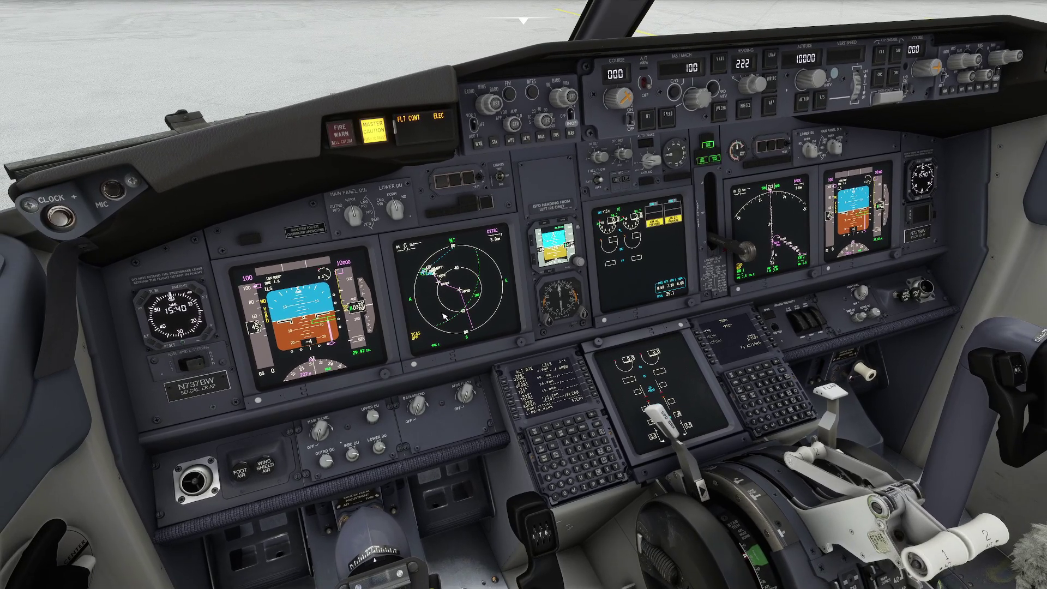
{"action": "left_click_drag", "start_coordinate": [445, 317], "coordinate": [451, 306]}
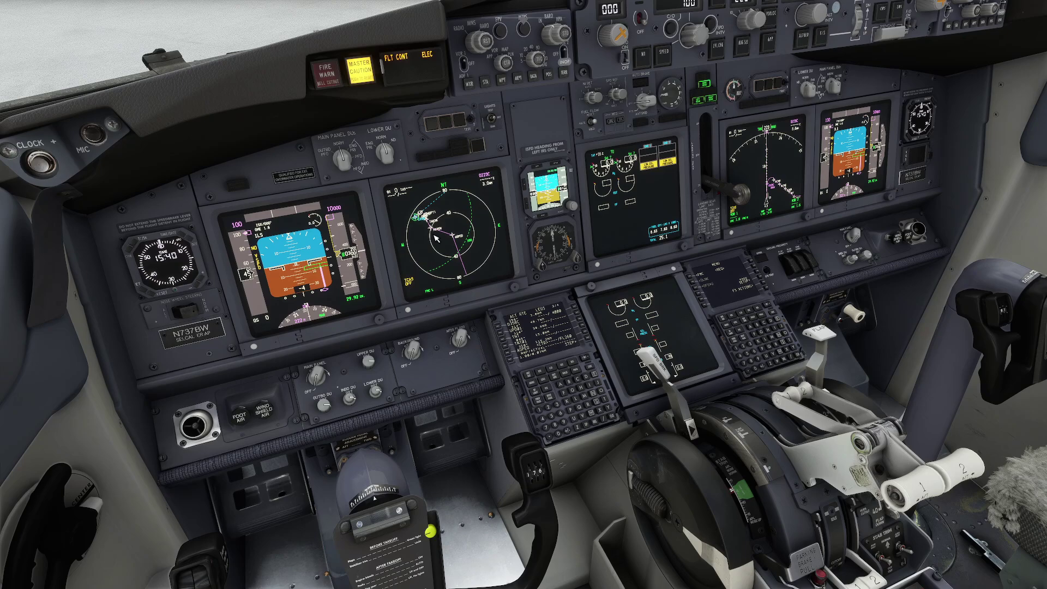
{"action": "scroll", "coordinate": [440, 233], "scroll_direction": "up", "scroll_amount": 3}
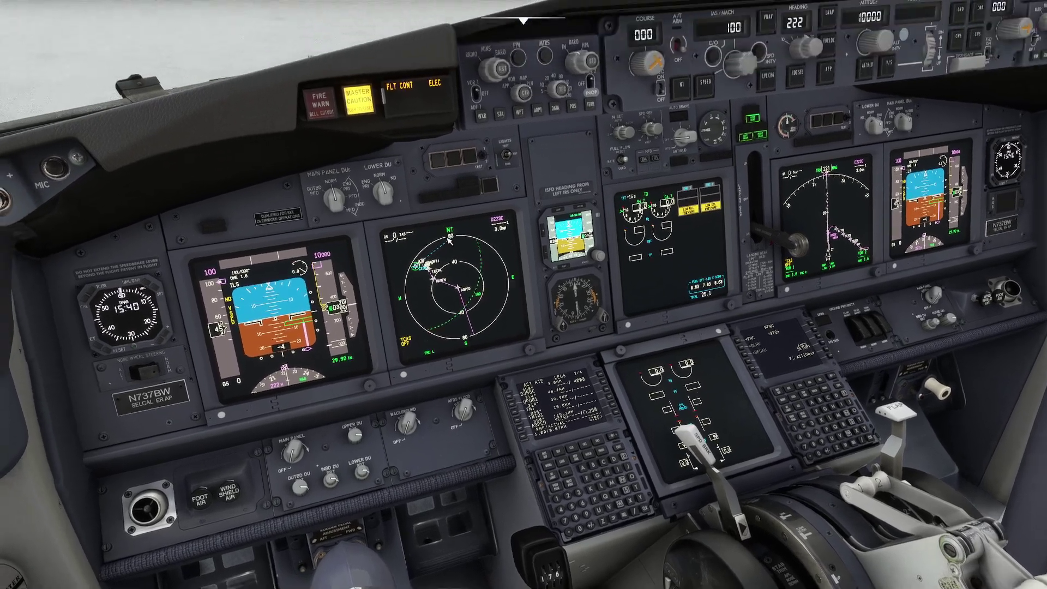
{"action": "scroll", "coordinate": [450, 241], "scroll_direction": "down", "scroll_amount": 3}
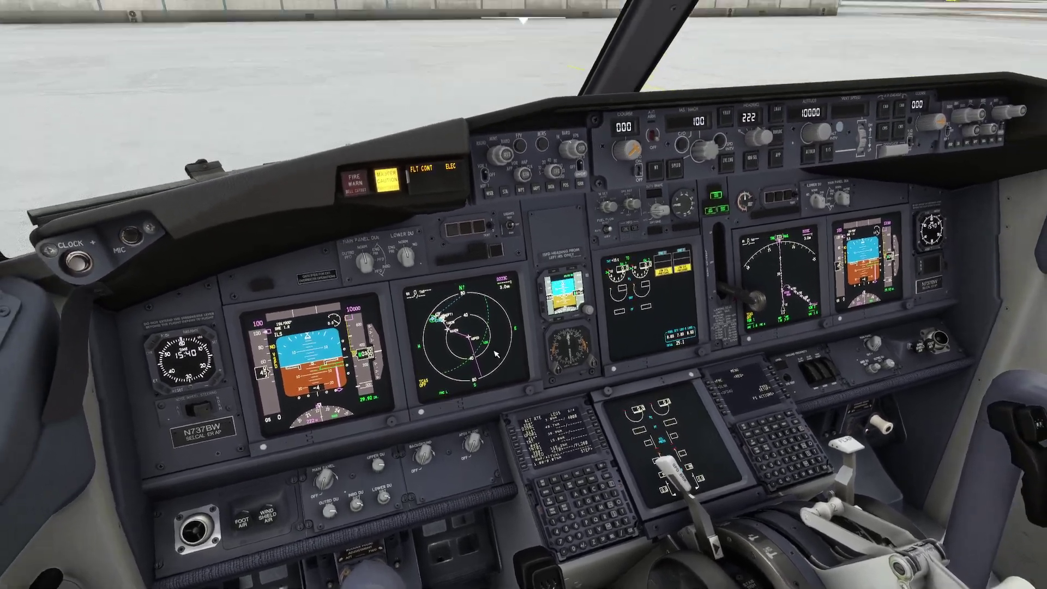